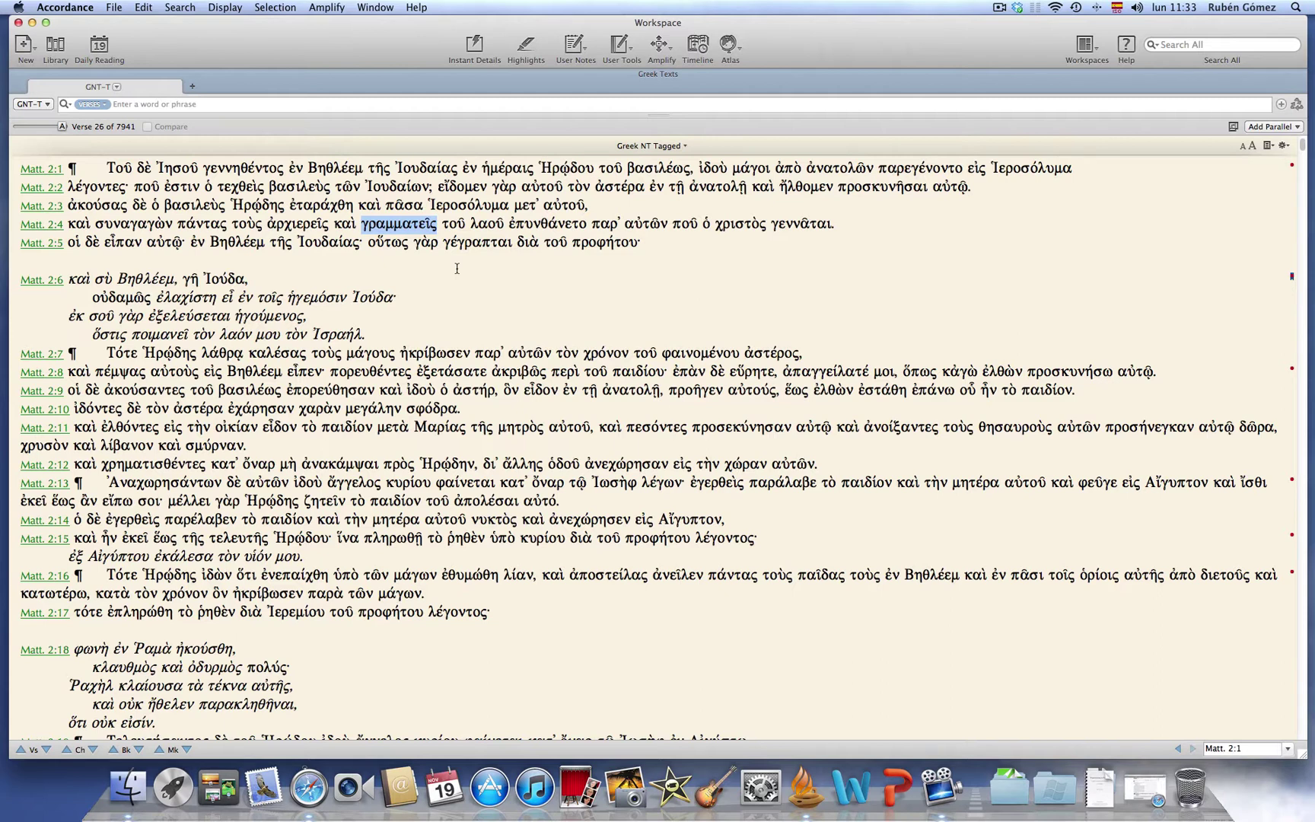
right_click(405, 230)
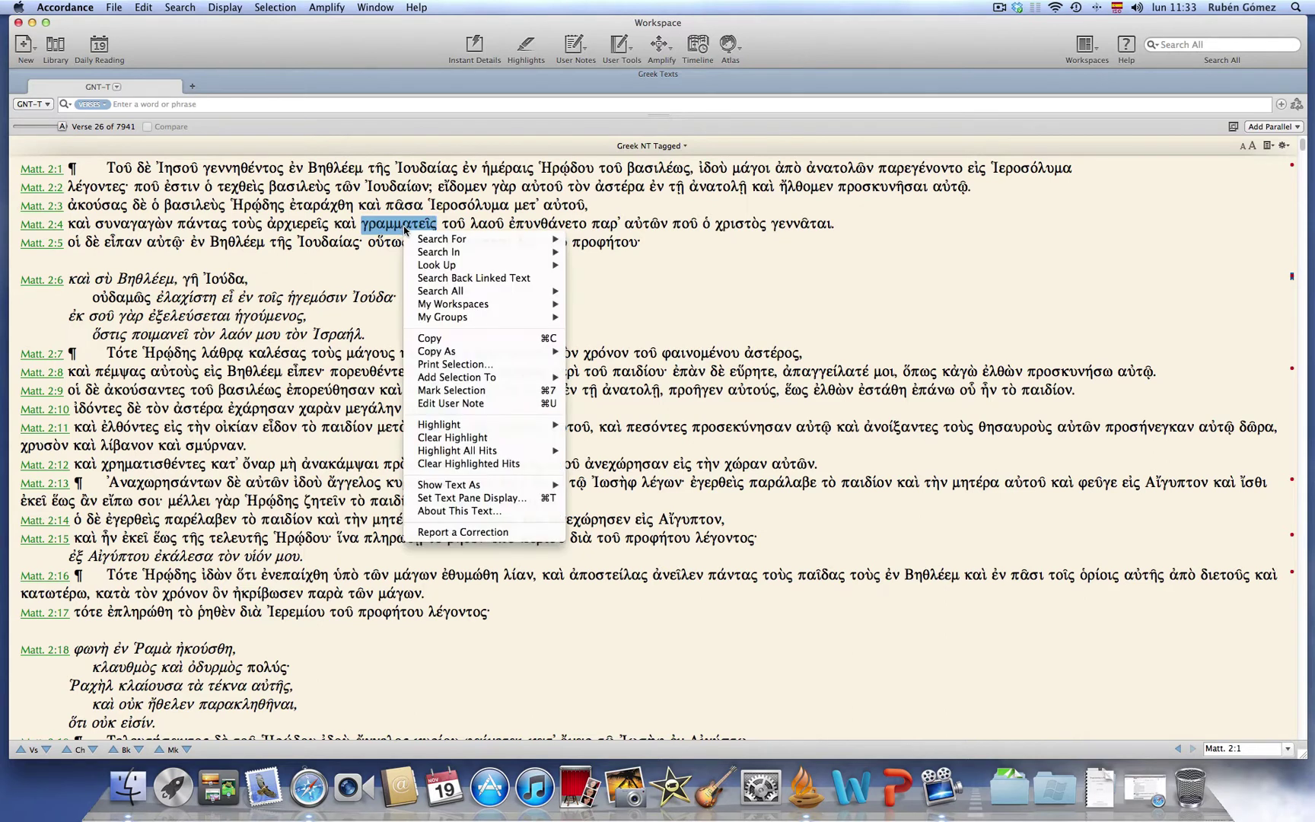
mouse_move(491, 293)
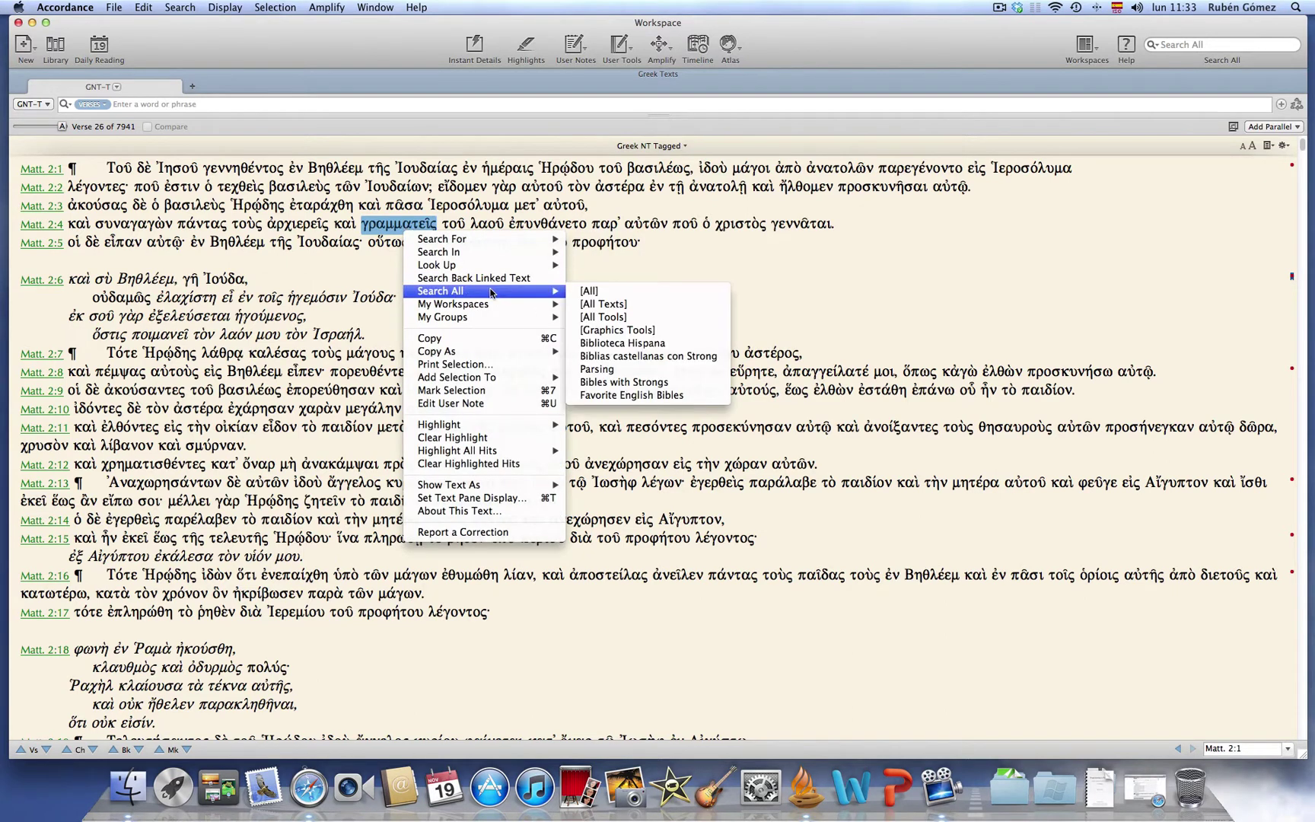
right_click(677, 264)
Step: Show the library and add a folder named 'Greek Lexicons' under My Groups
click(54, 49)
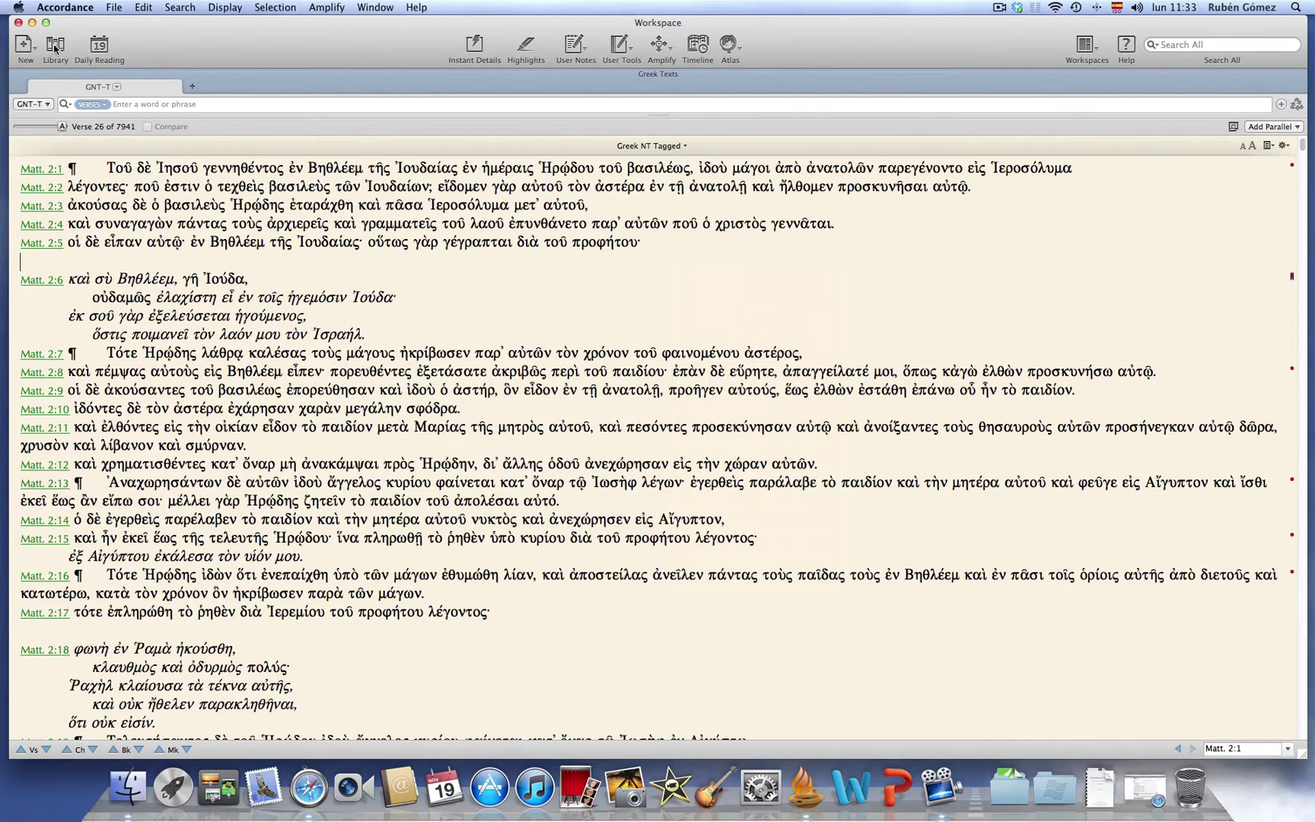
click(55, 49)
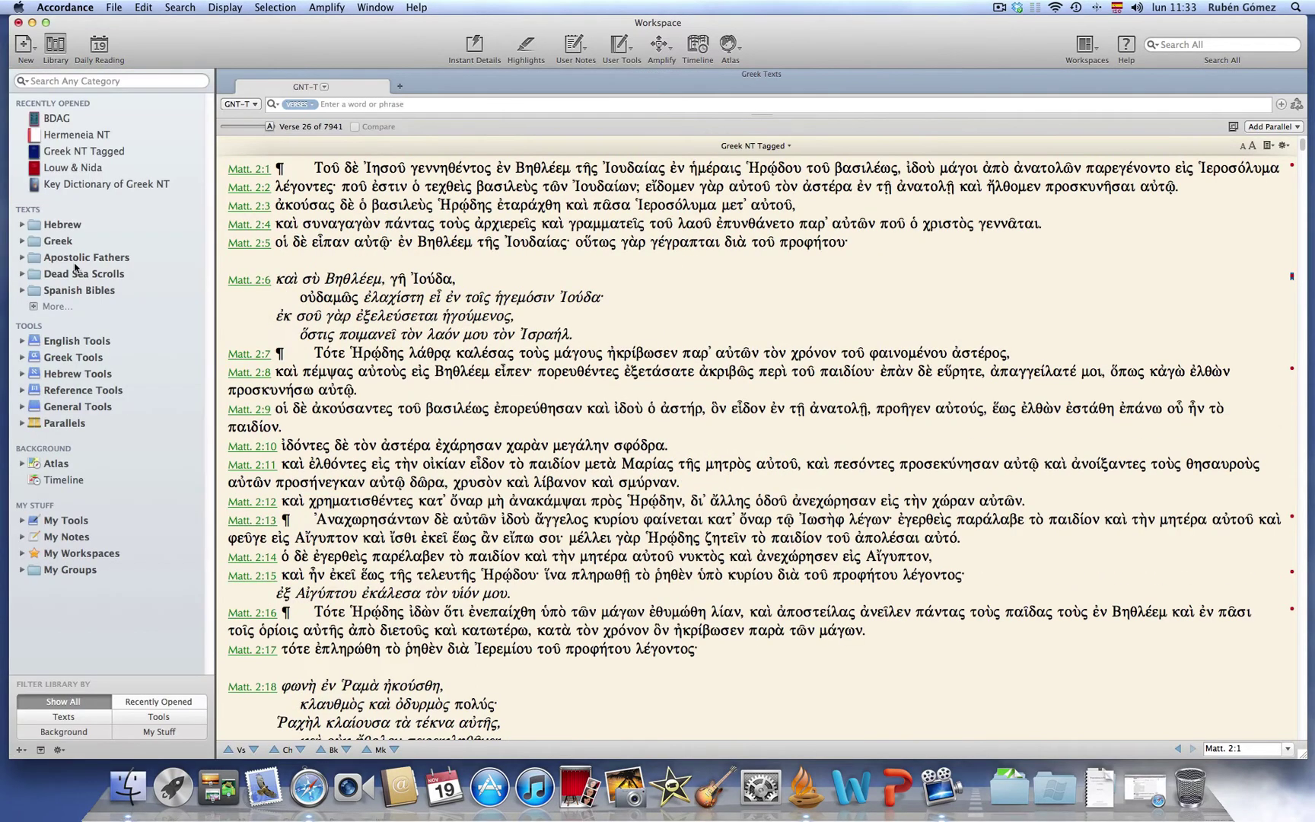
click(67, 571)
right_click(67, 572)
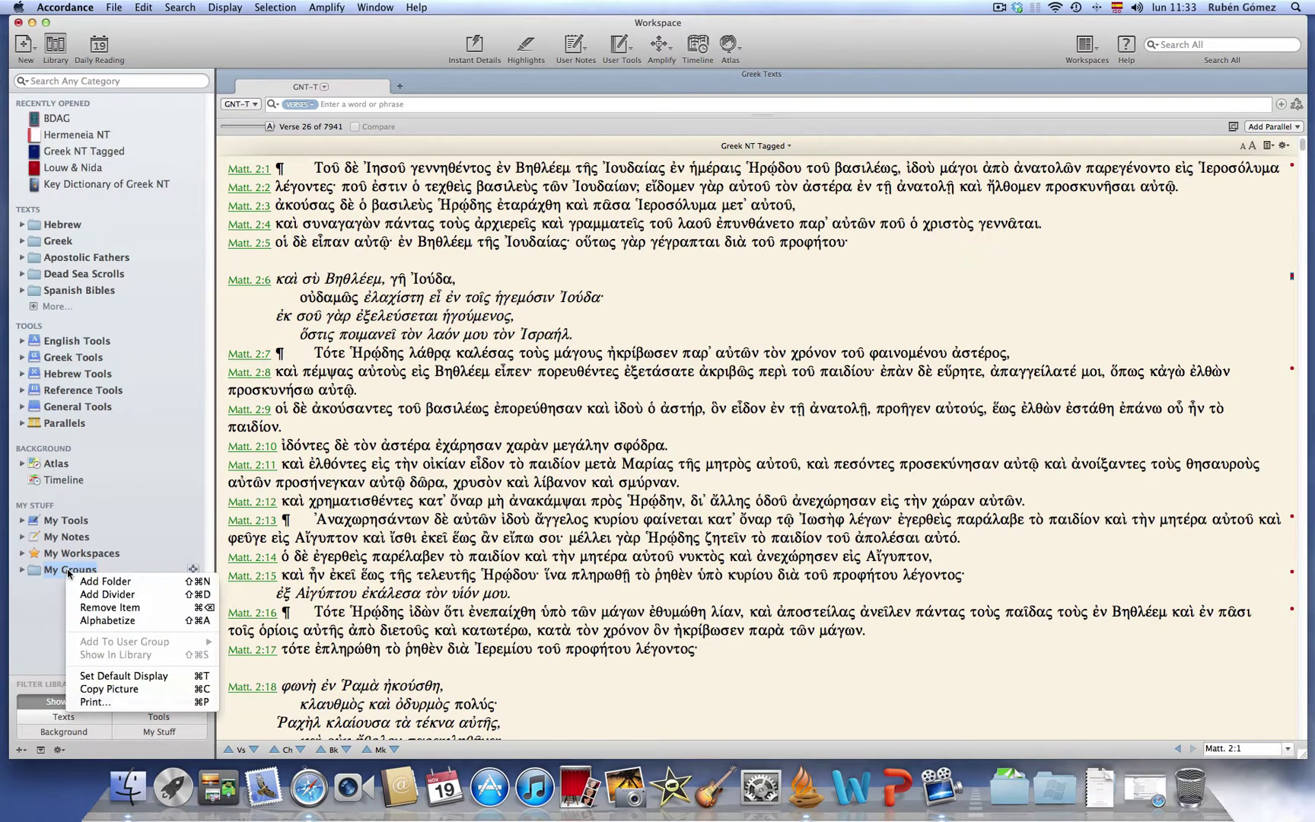
click(126, 586)
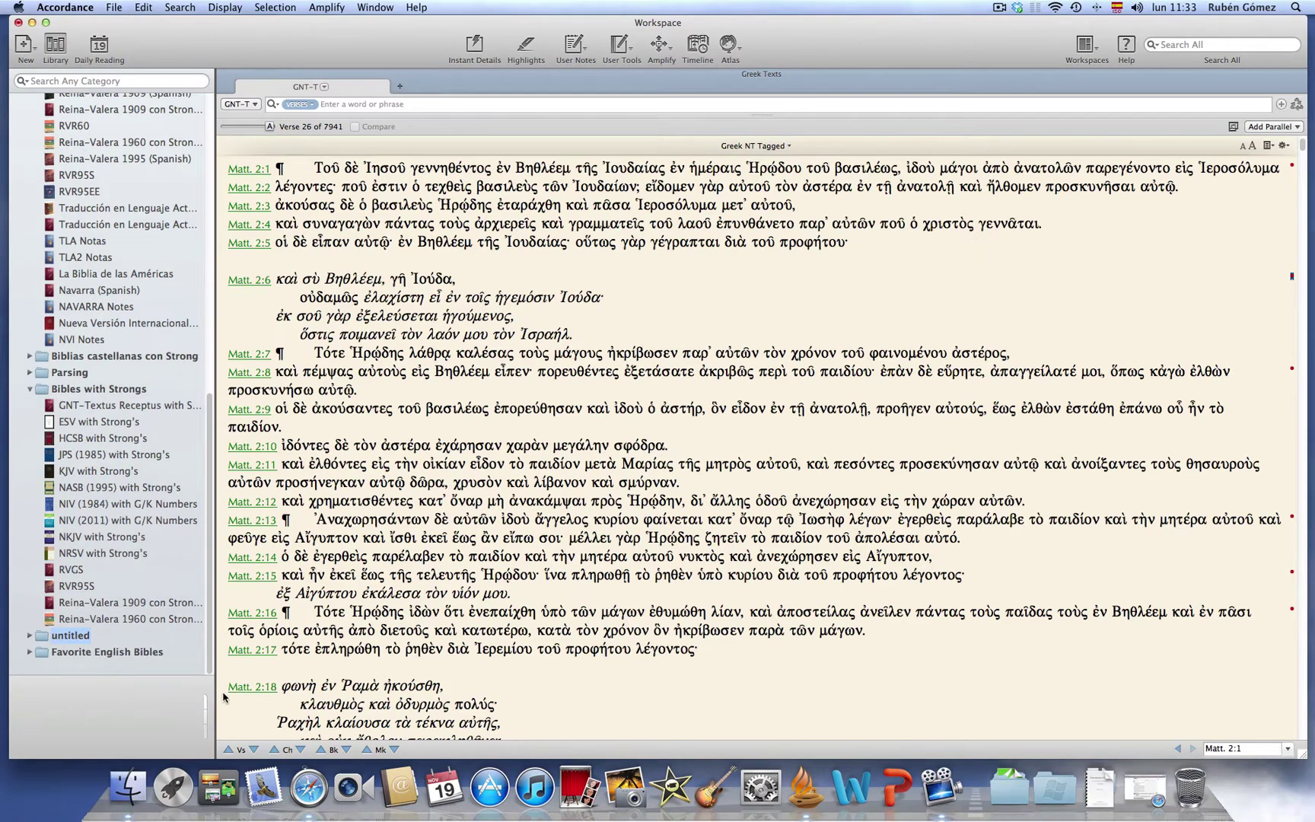
click(67, 635)
text(Lexicons)
key(Return)
scroll(211, 508, up, 5)
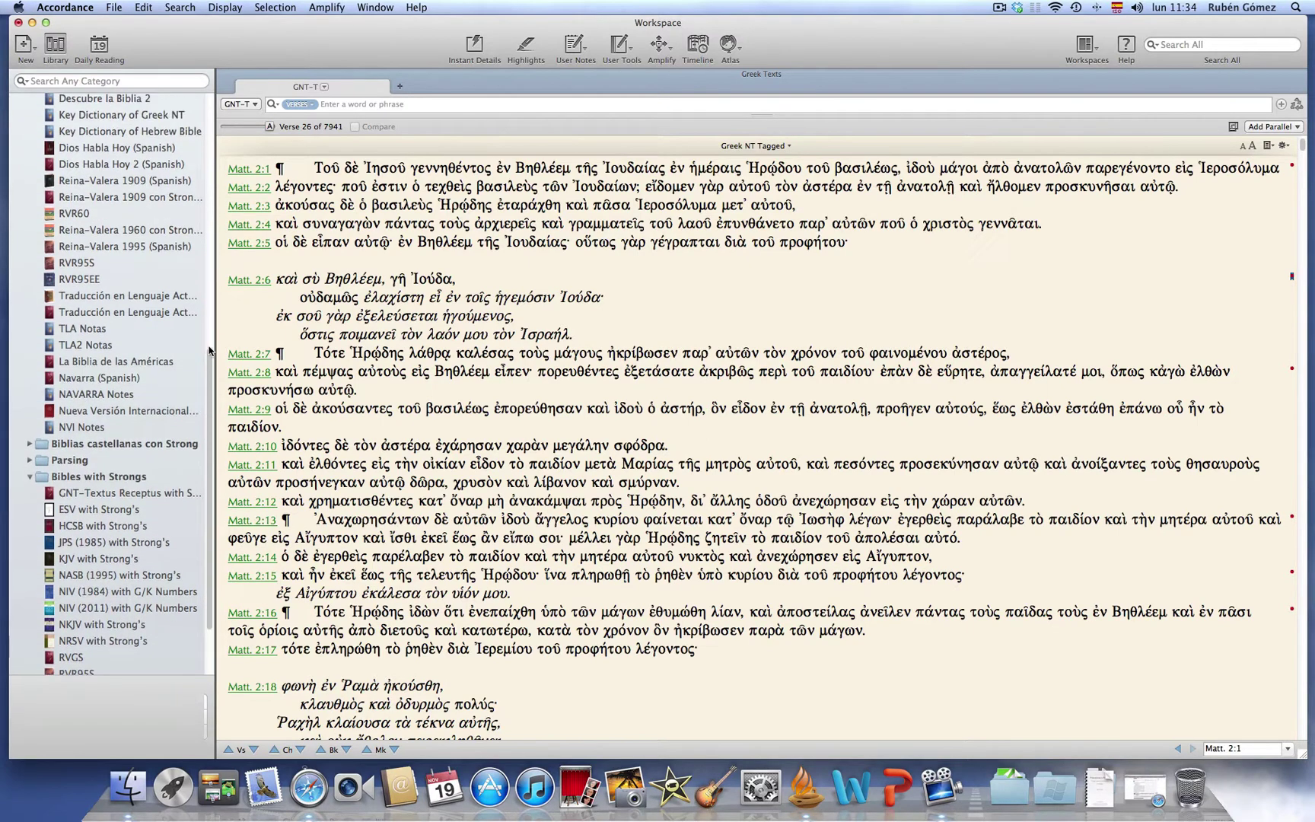
scroll(210, 351, up, 10)
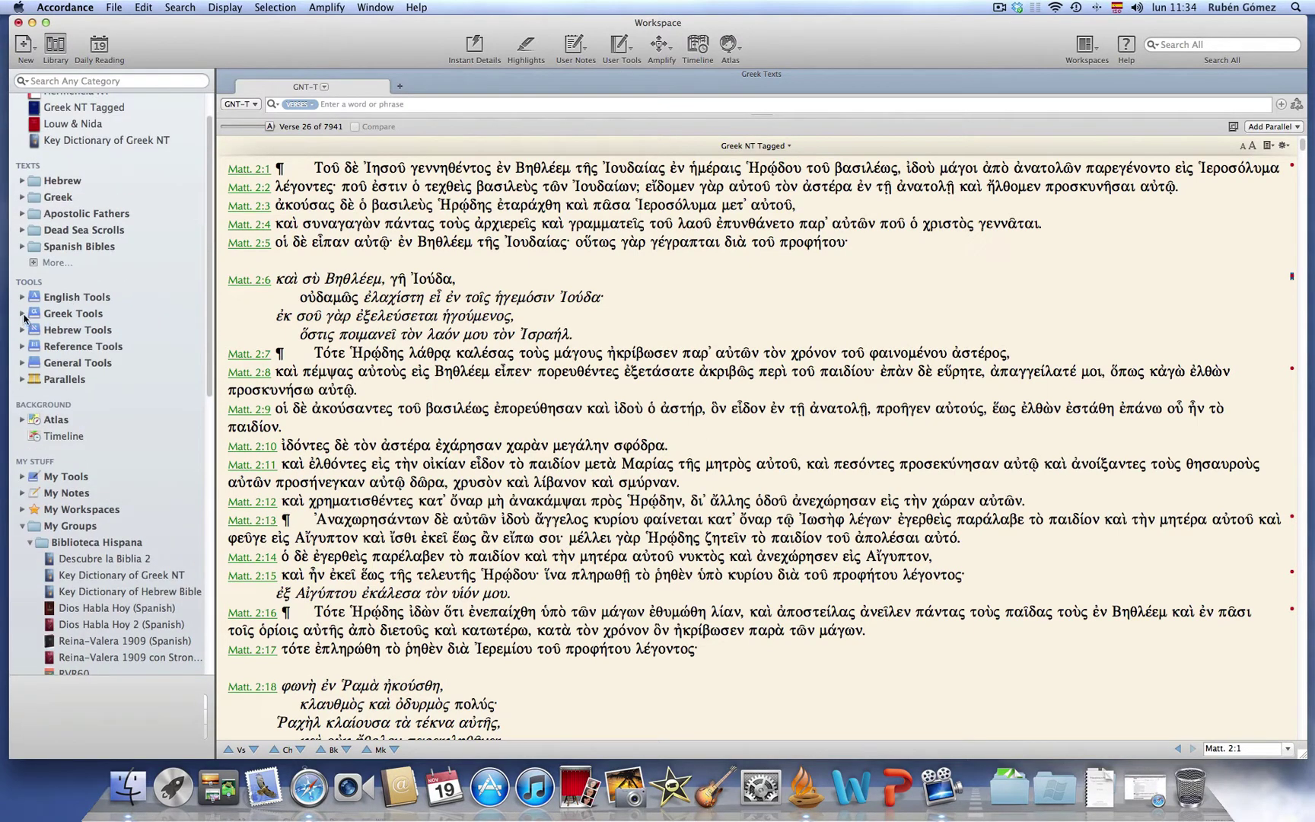
click(22, 314)
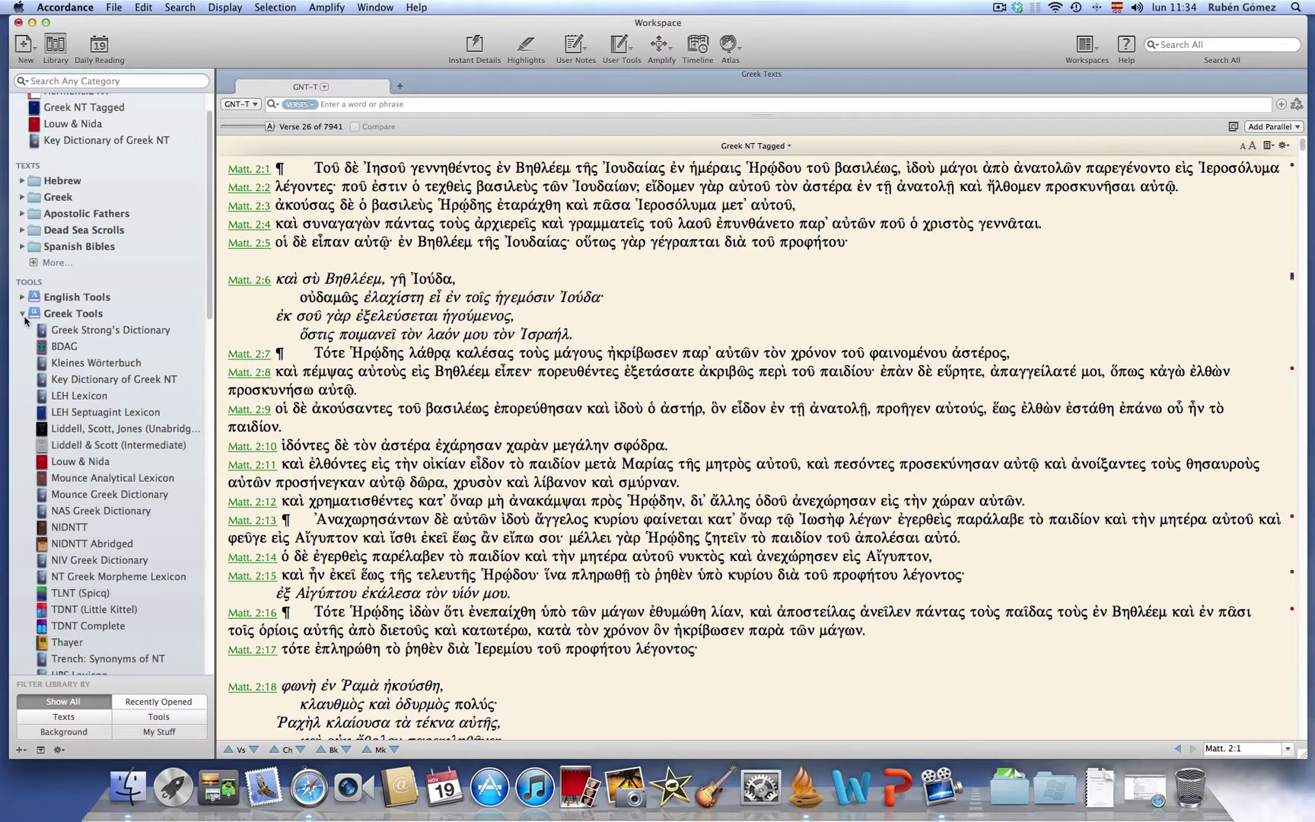
click(124, 333)
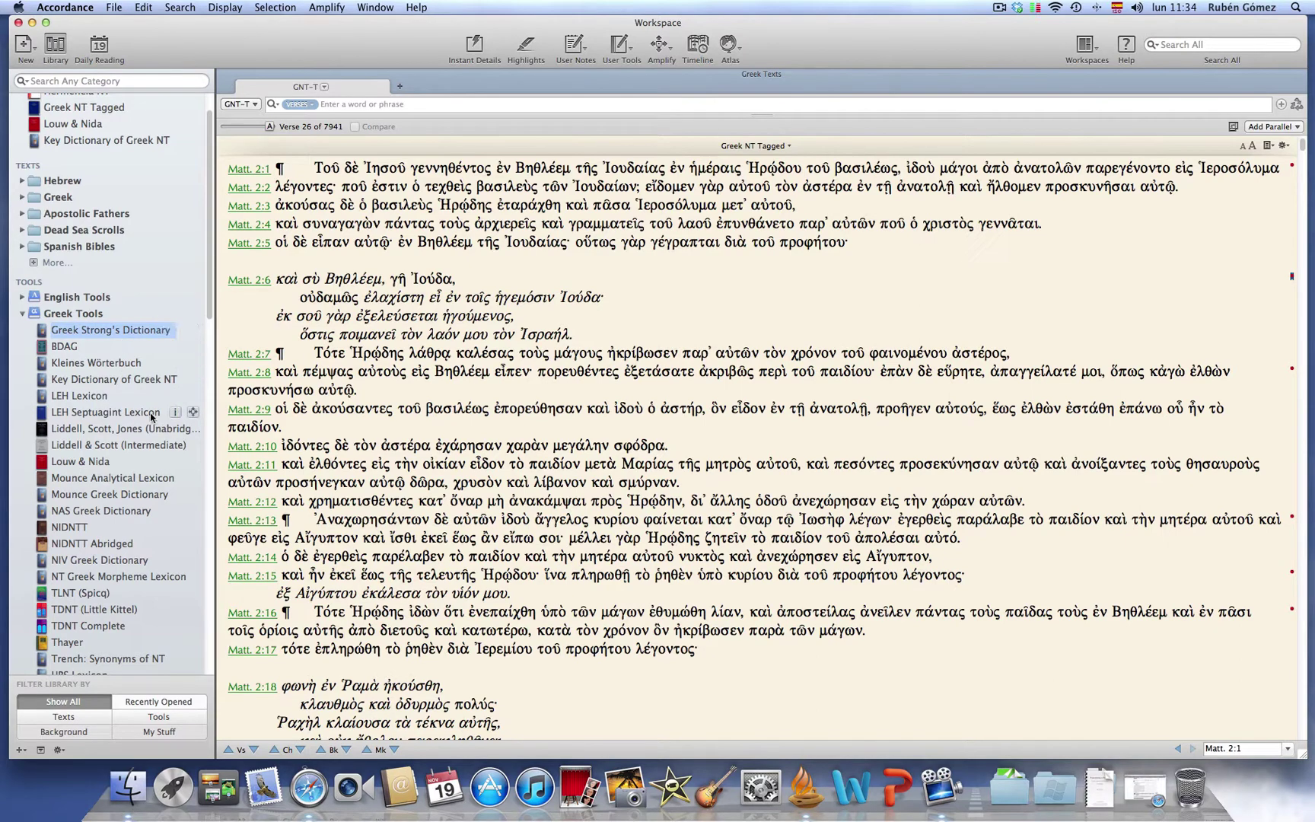
scroll(150, 416, up, 2)
scroll(151, 415, down, 10)
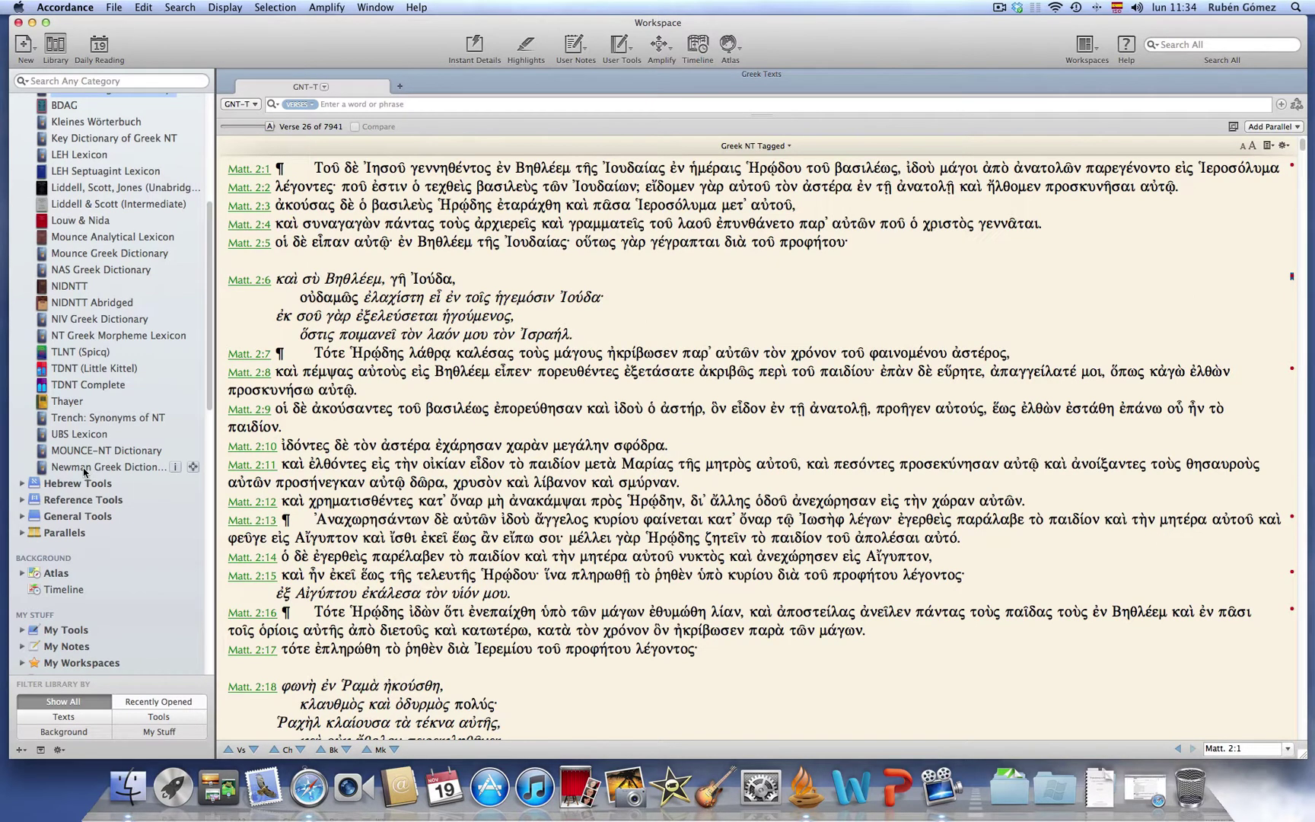
shift+click(84, 470)
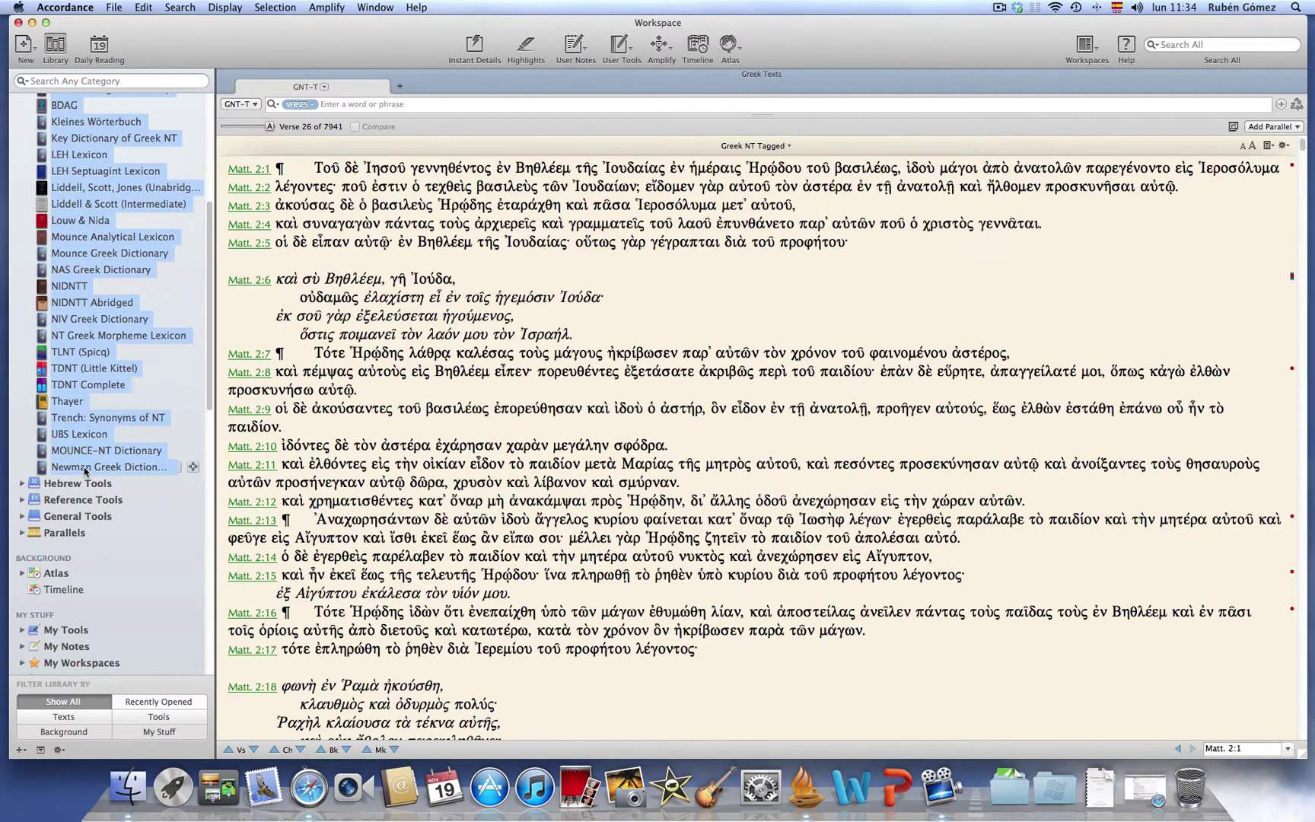
right_click(85, 471)
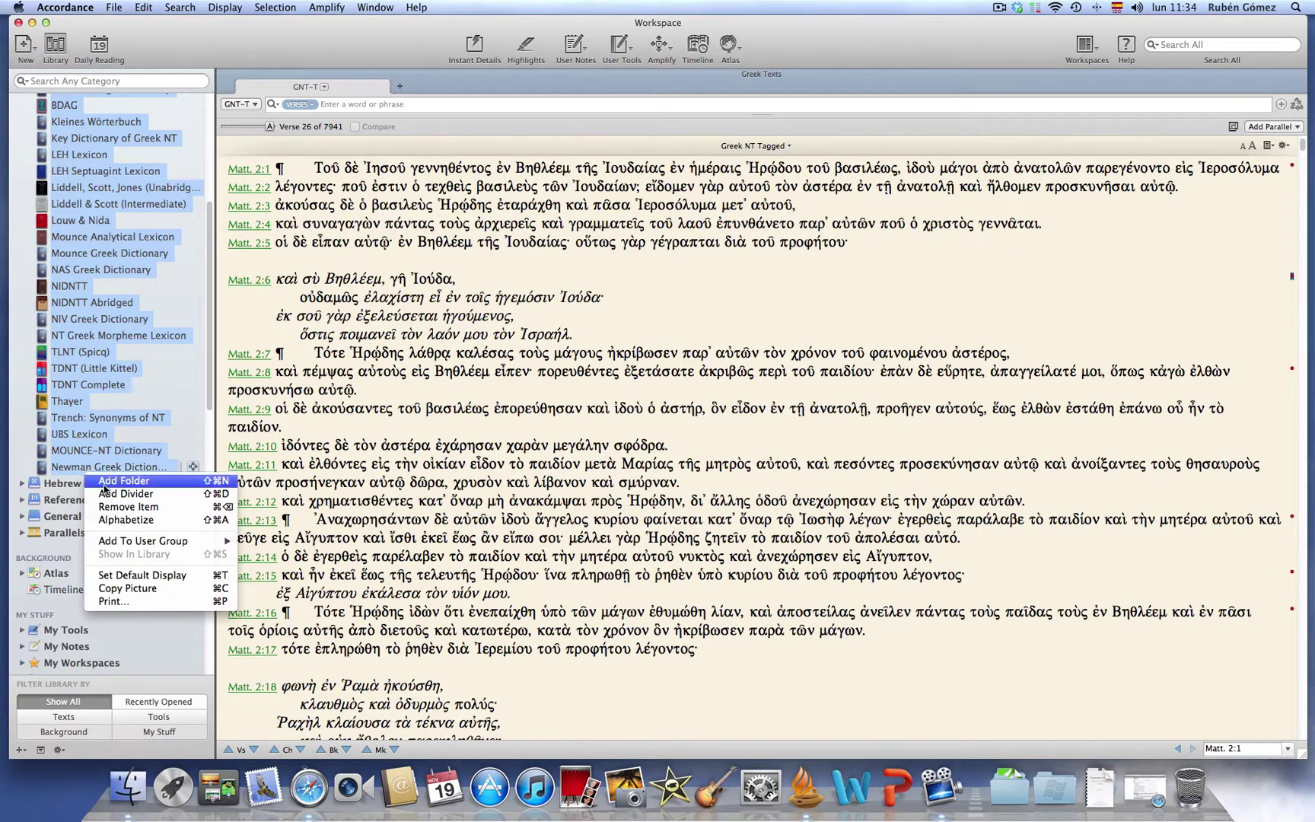
mouse_move(131, 542)
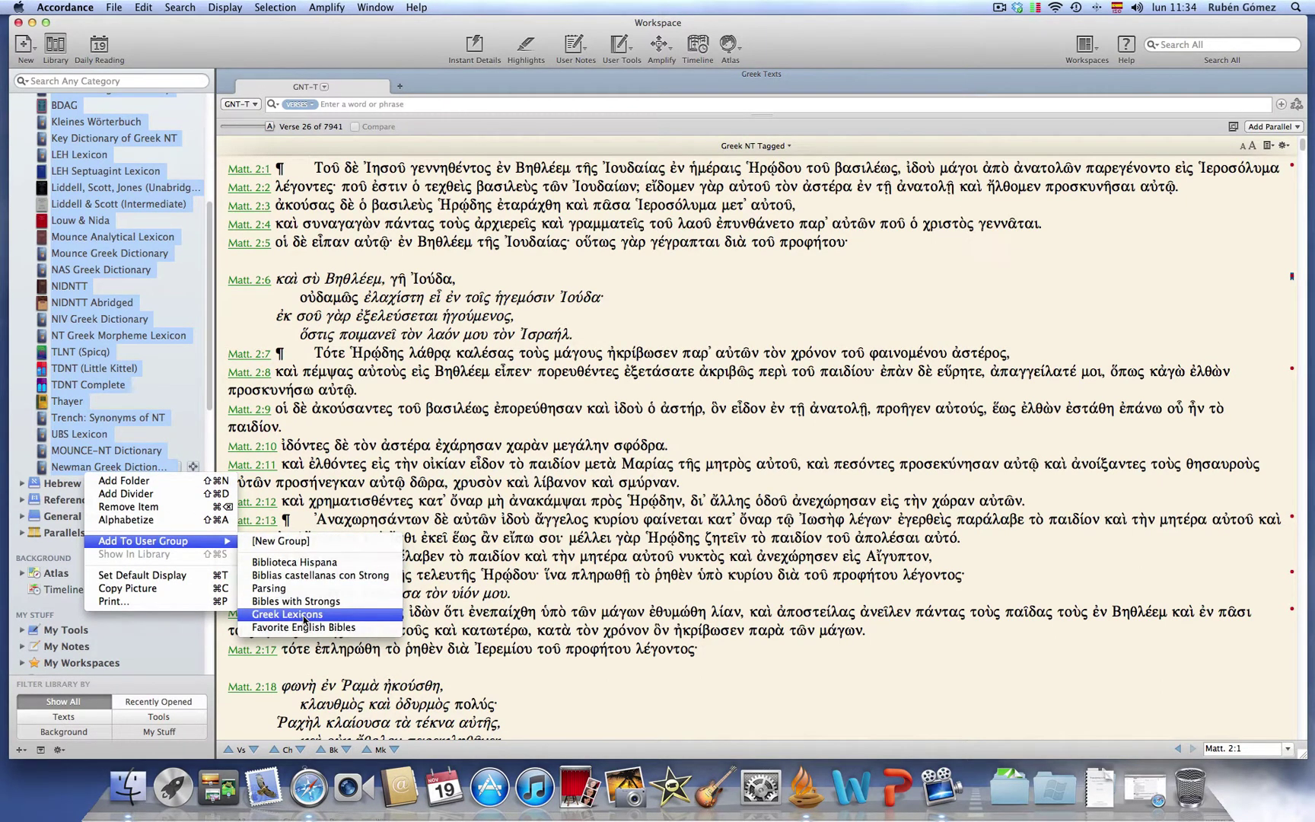
click(305, 618)
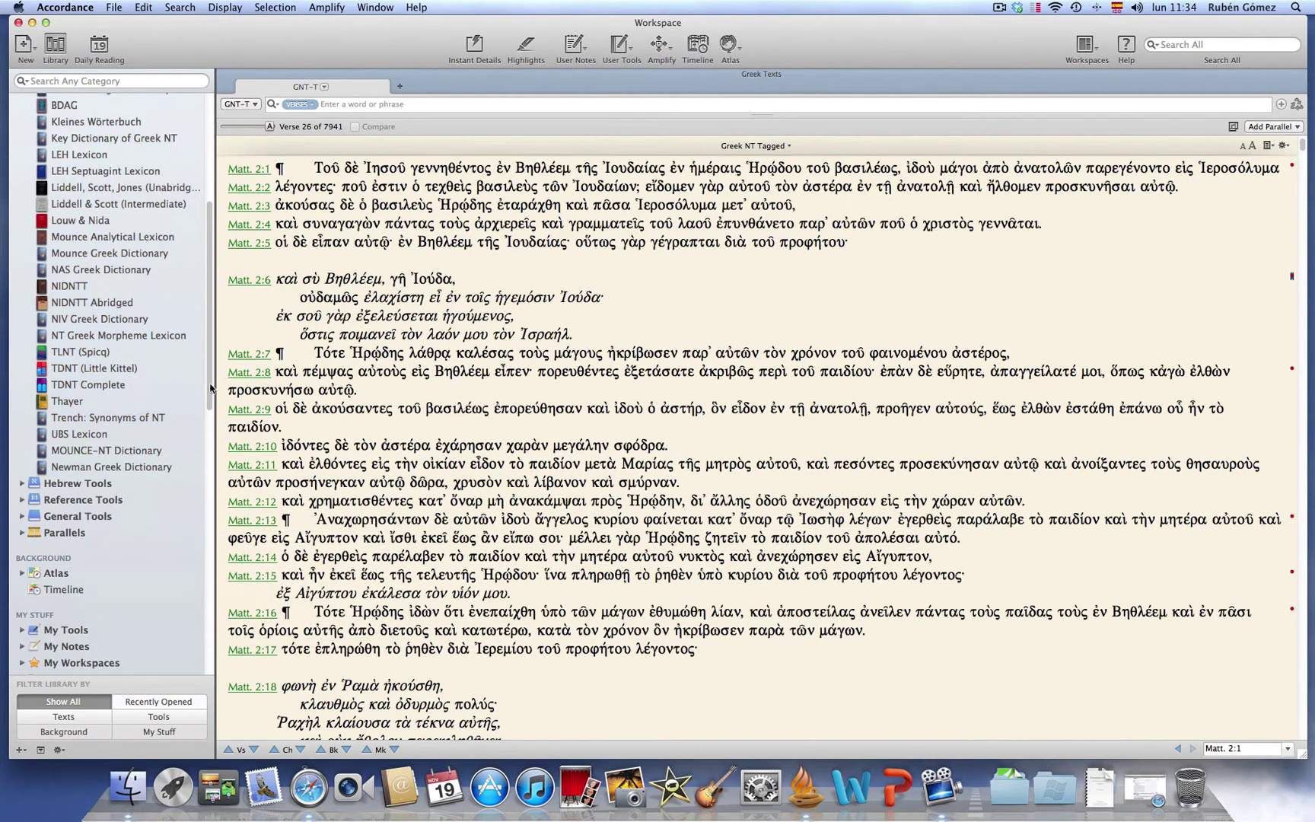
scroll(194, 532, down, 20)
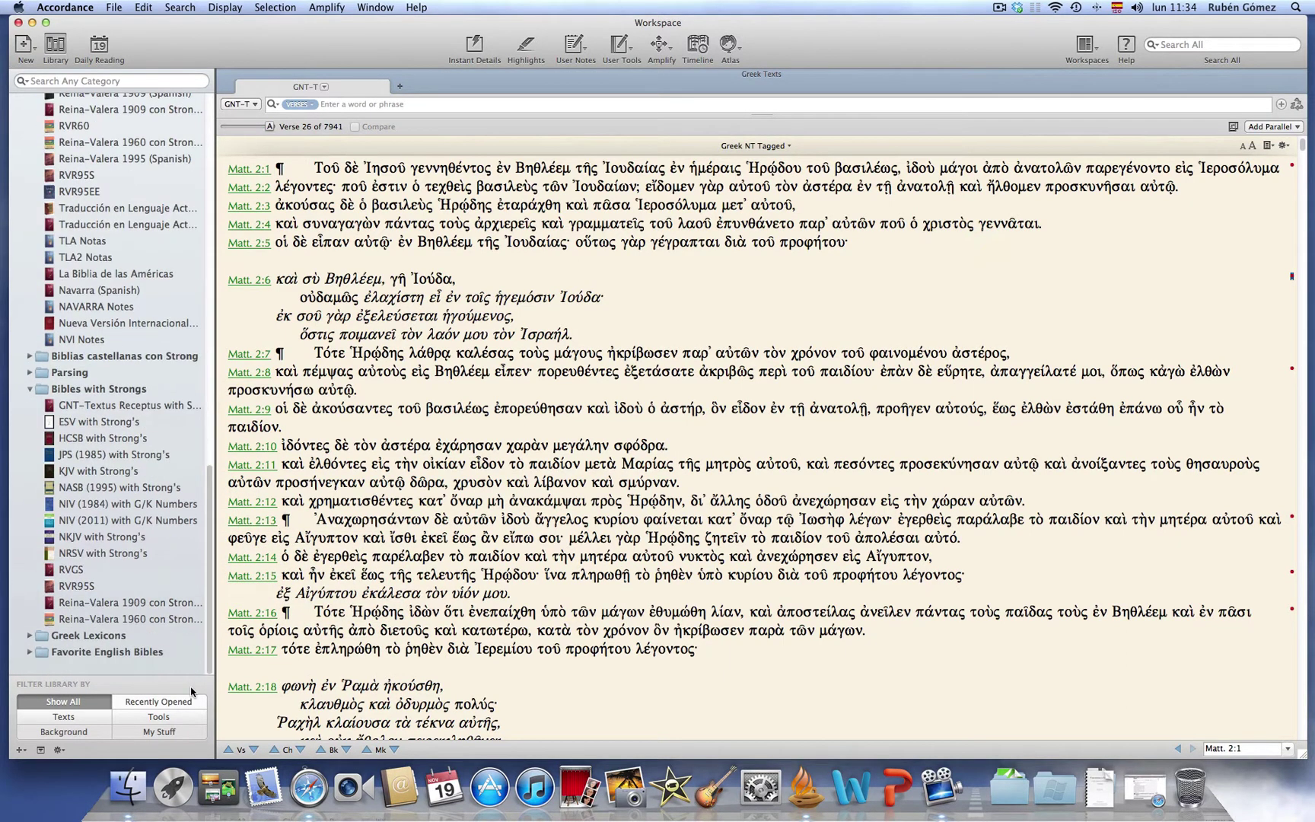
click(31, 635)
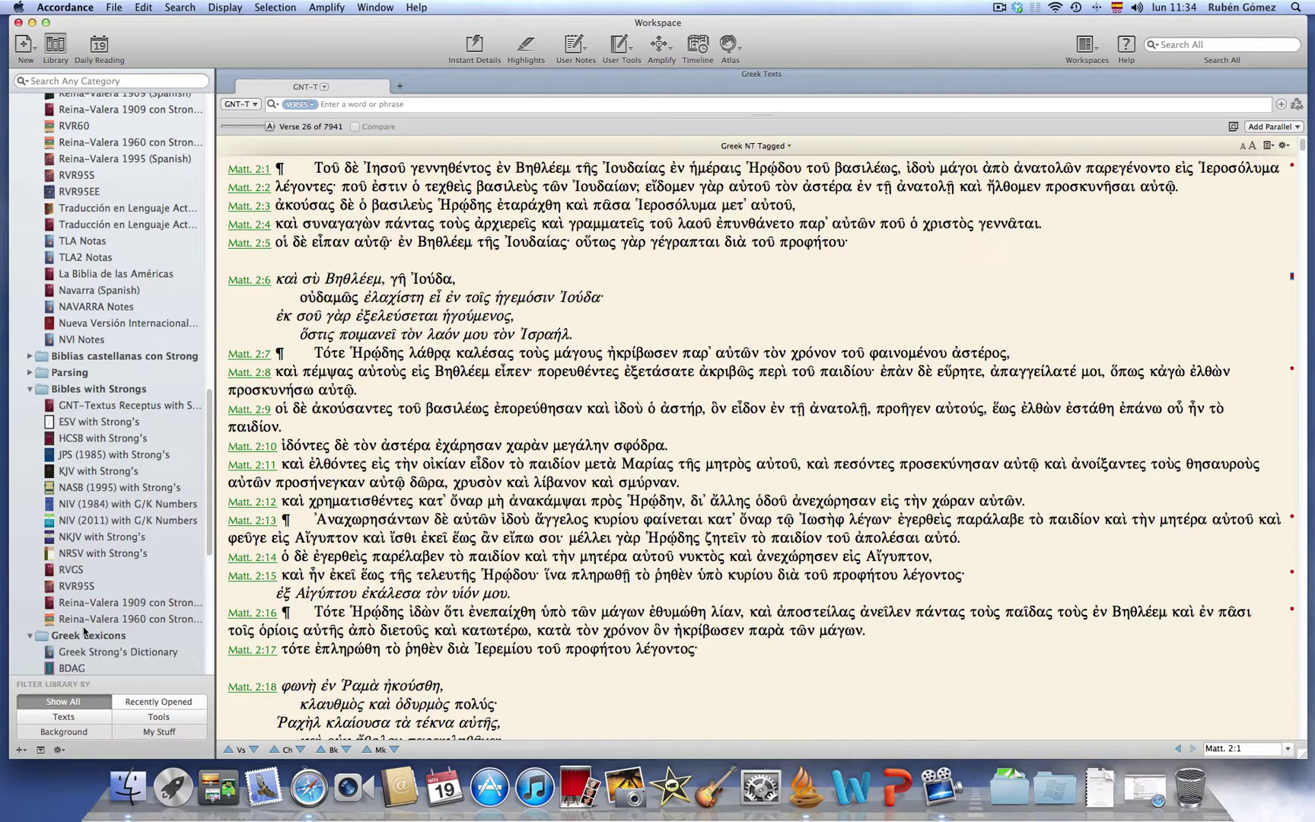
scroll(186, 533, down, 10)
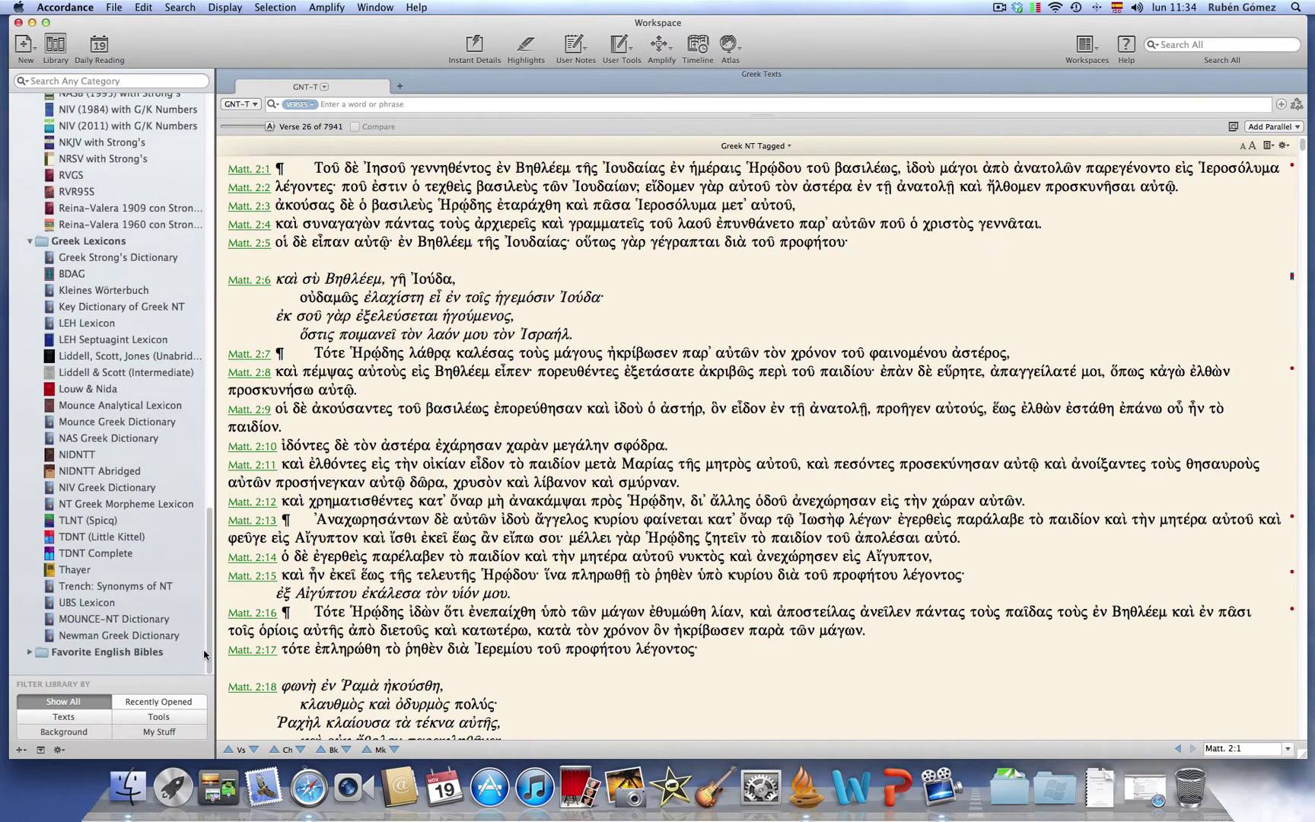
Step: Hide the library and Search All for γραμματεῖς from Matthew 2:4 in the Greek Lexicons group
click(55, 45)
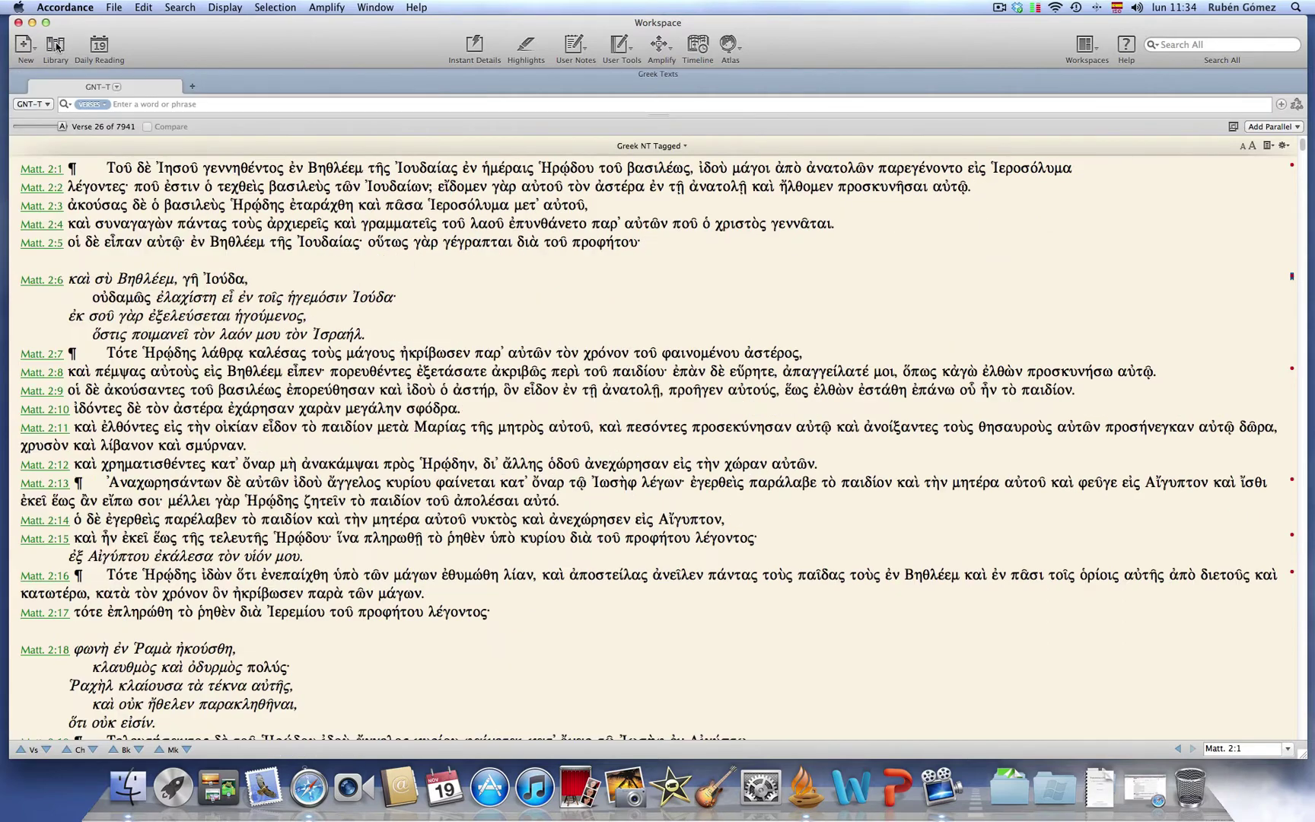
double_click(388, 224)
right_click(394, 230)
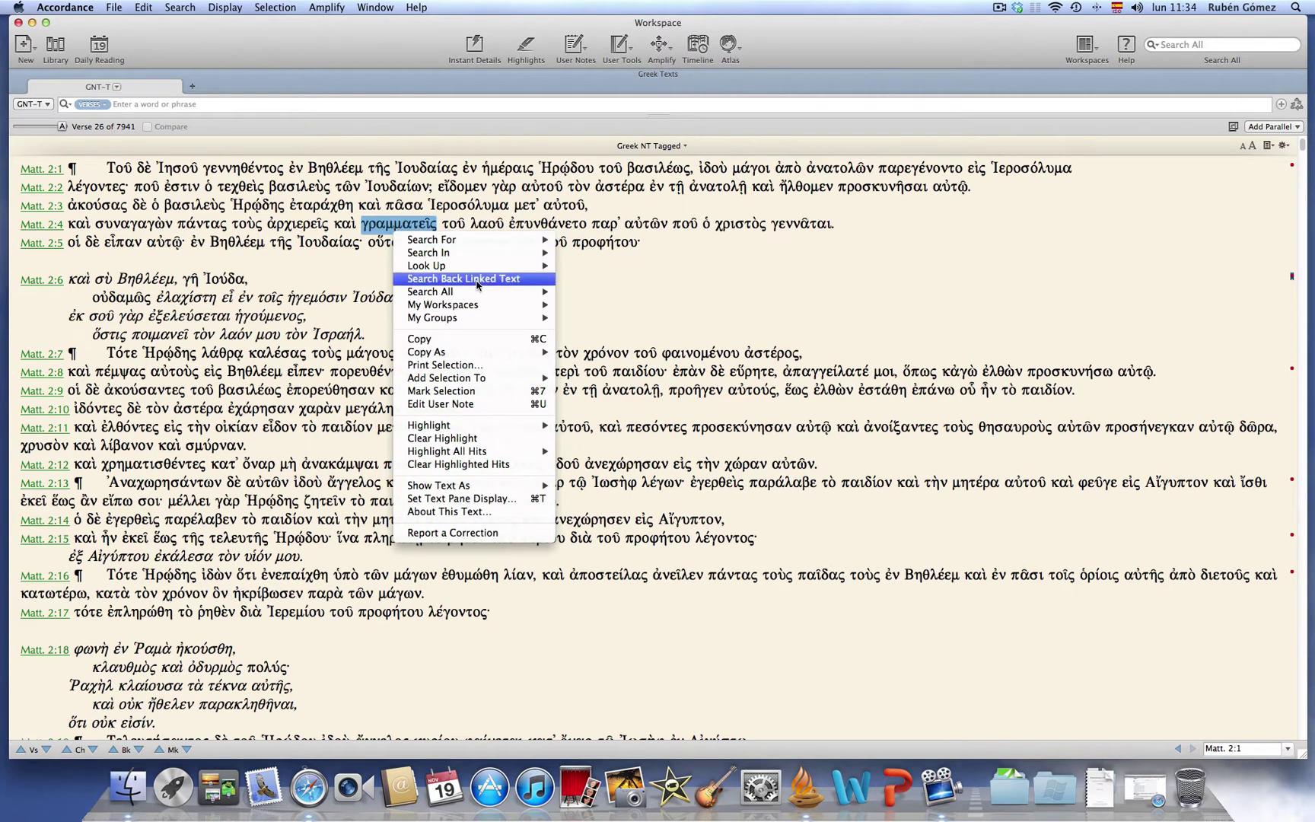
mouse_move(477, 294)
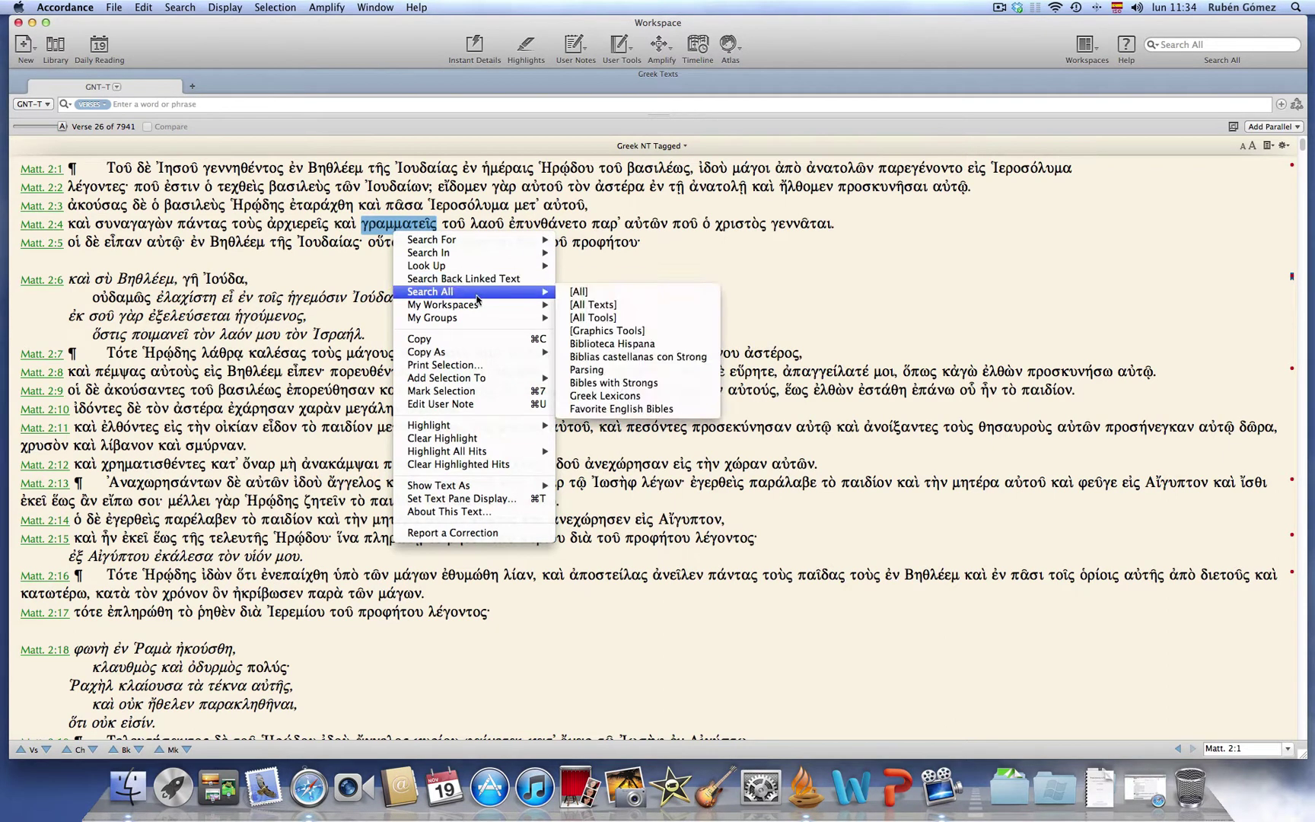
click(608, 396)
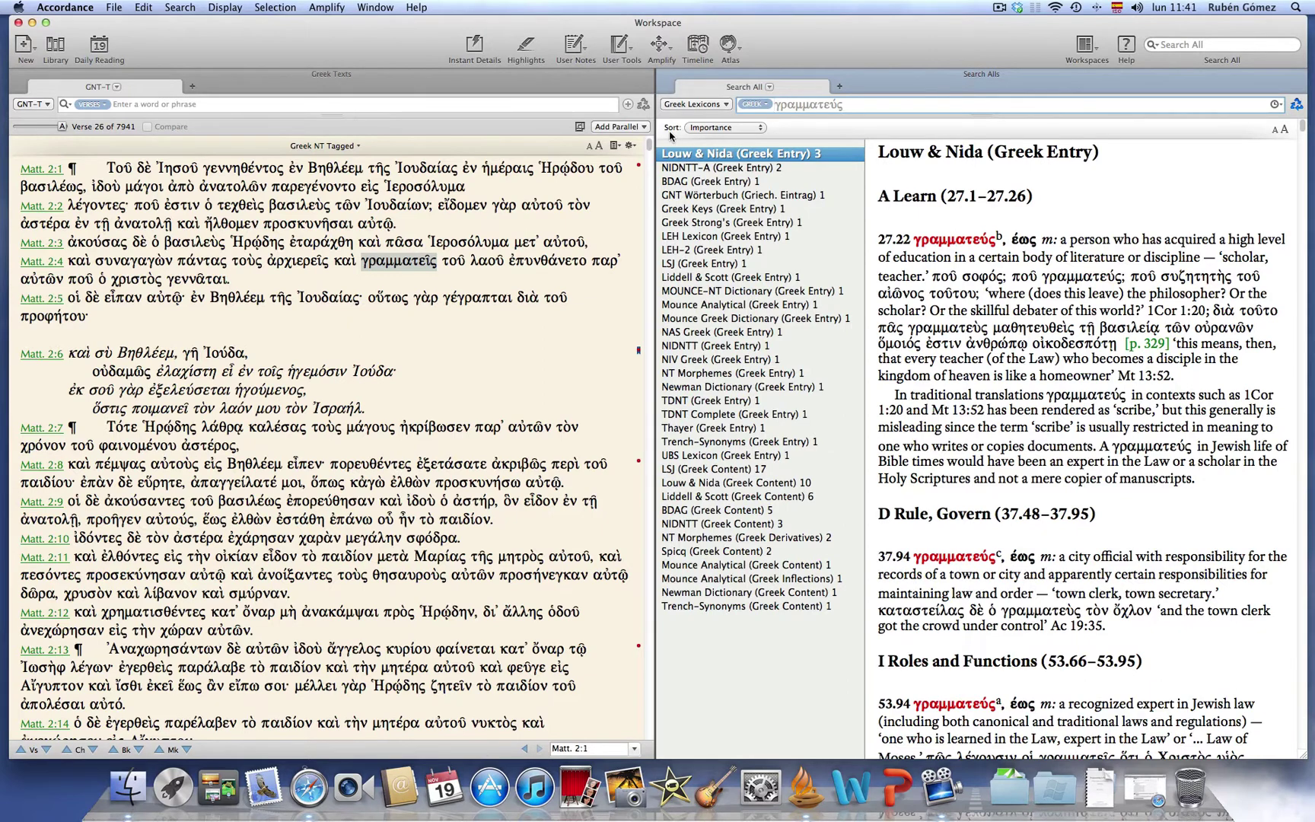
Step: Sort the γραμματεύς results alphabetically and read the BDAG (Greek Entry) article
click(760, 127)
click(725, 155)
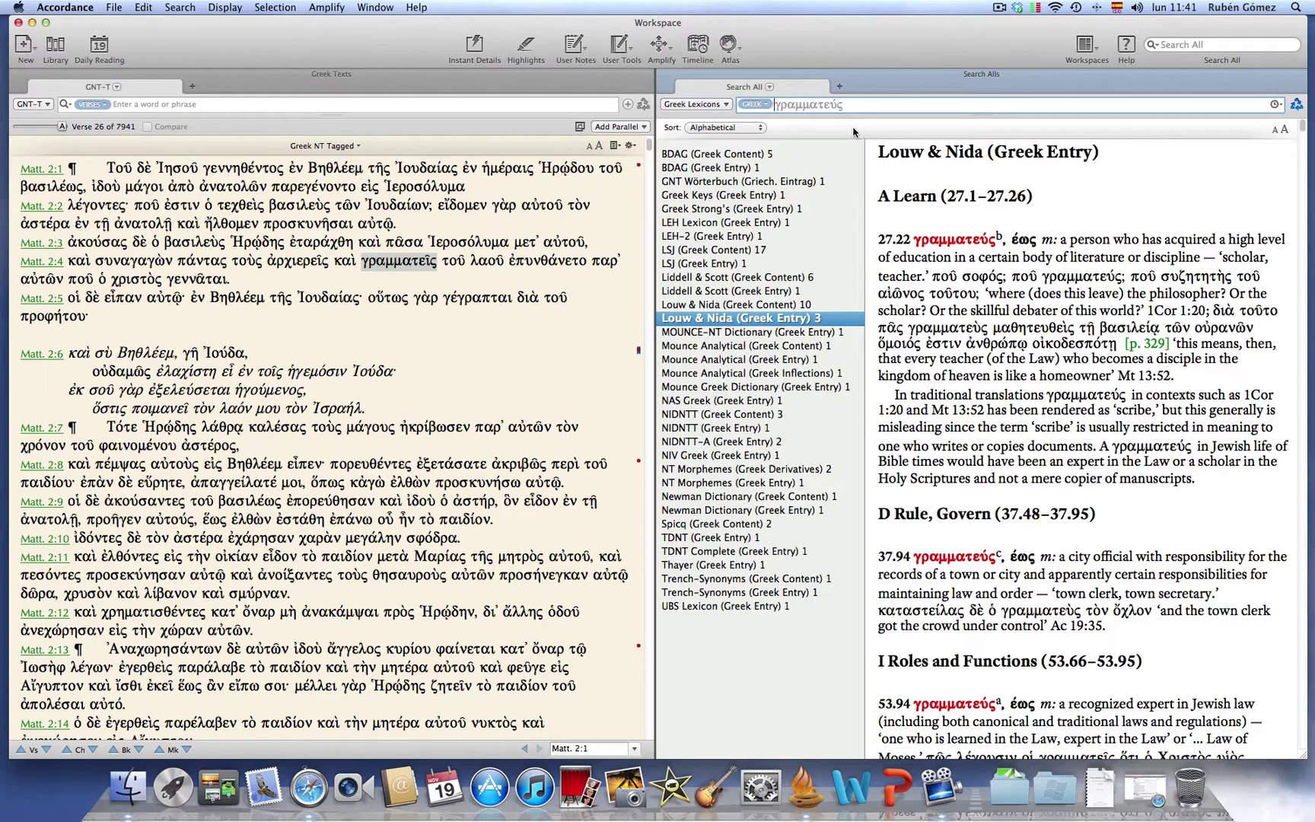
click(717, 155)
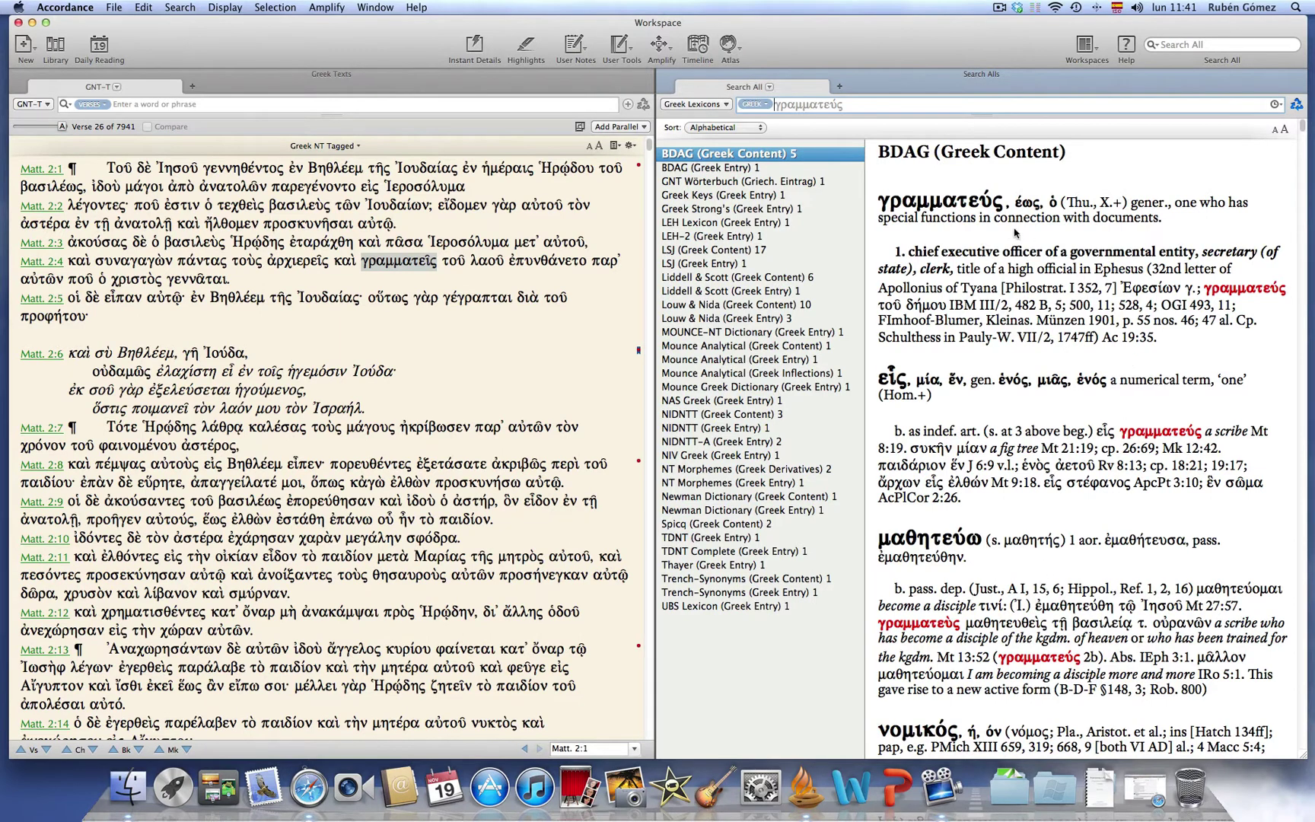
click(713, 168)
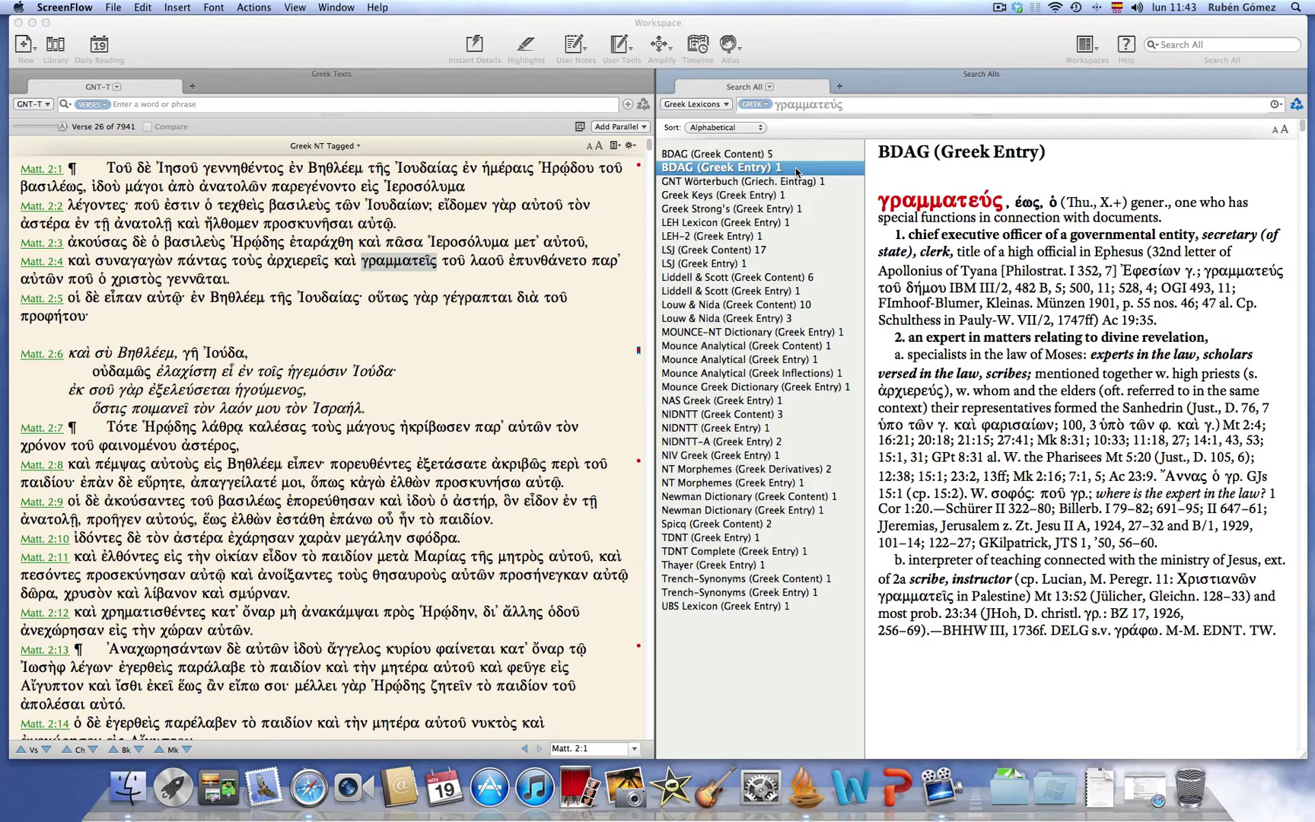
click(740, 158)
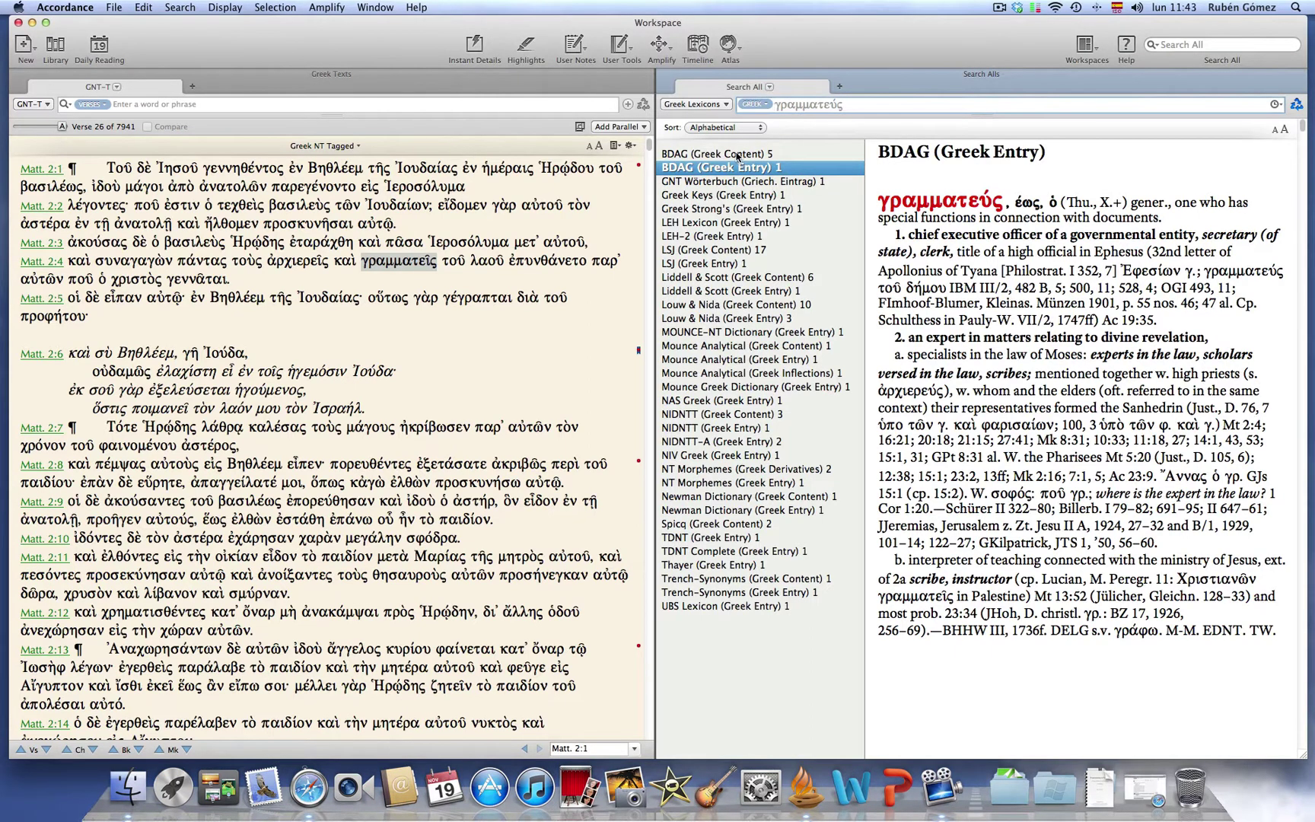
Step: Open BDAG (Greek Content) in its own pane with text shown as Paragraphs
double_click(736, 155)
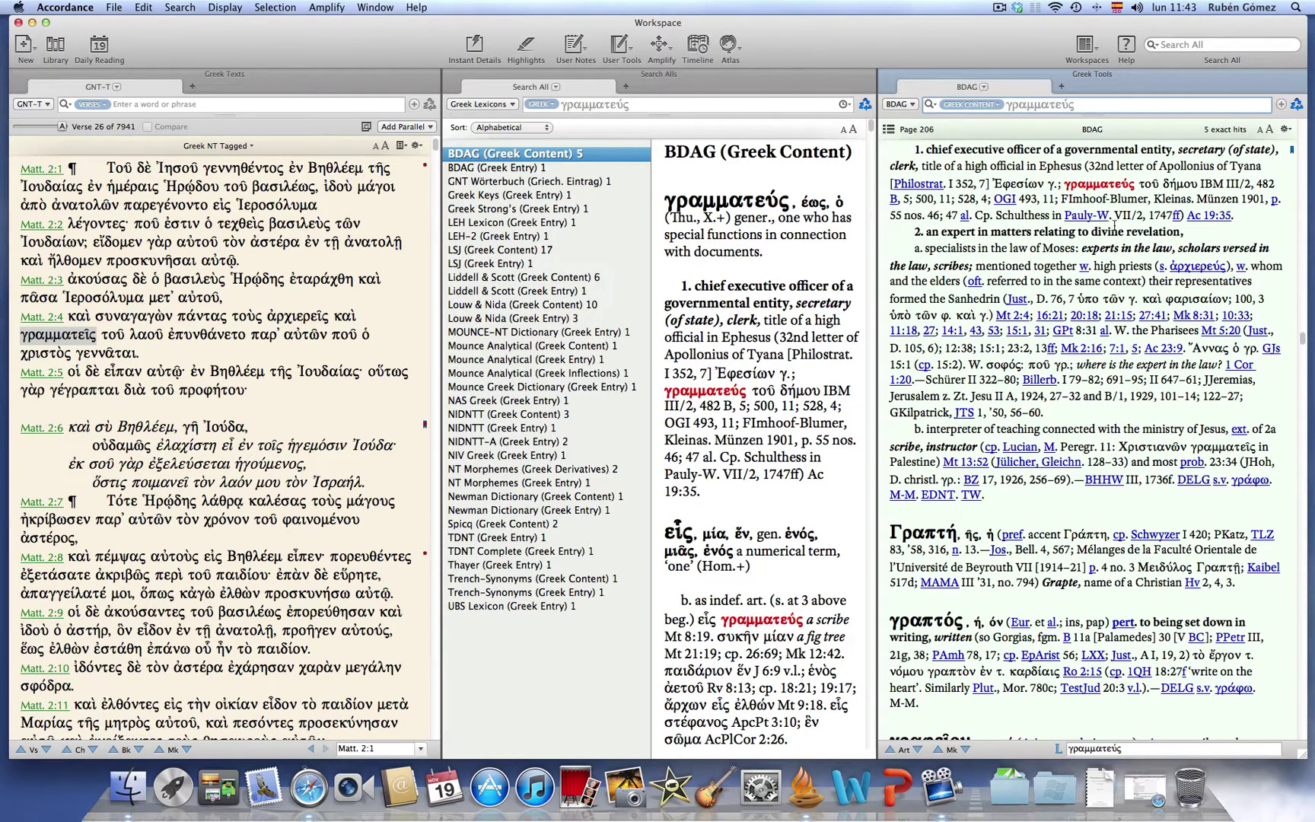
click(1288, 130)
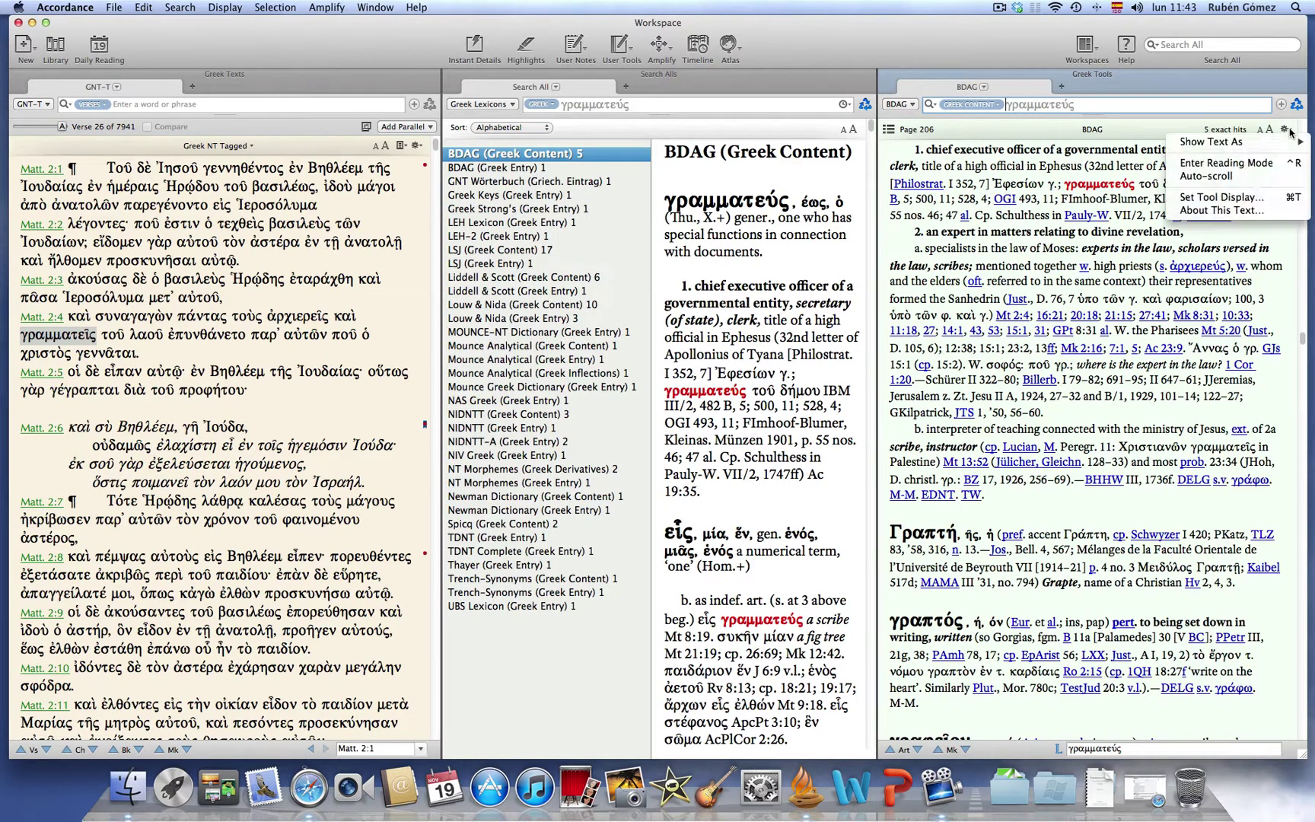
mouse_move(1254, 142)
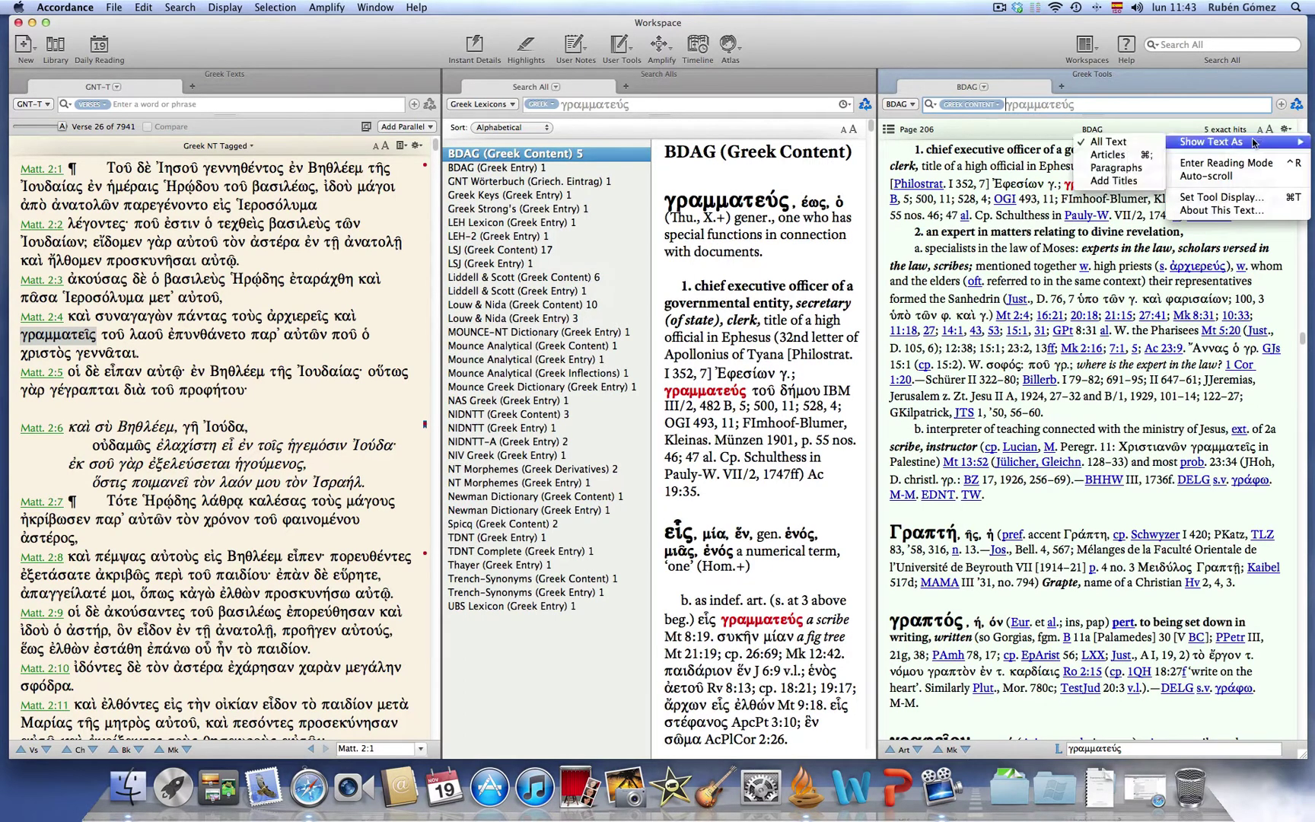
click(1105, 183)
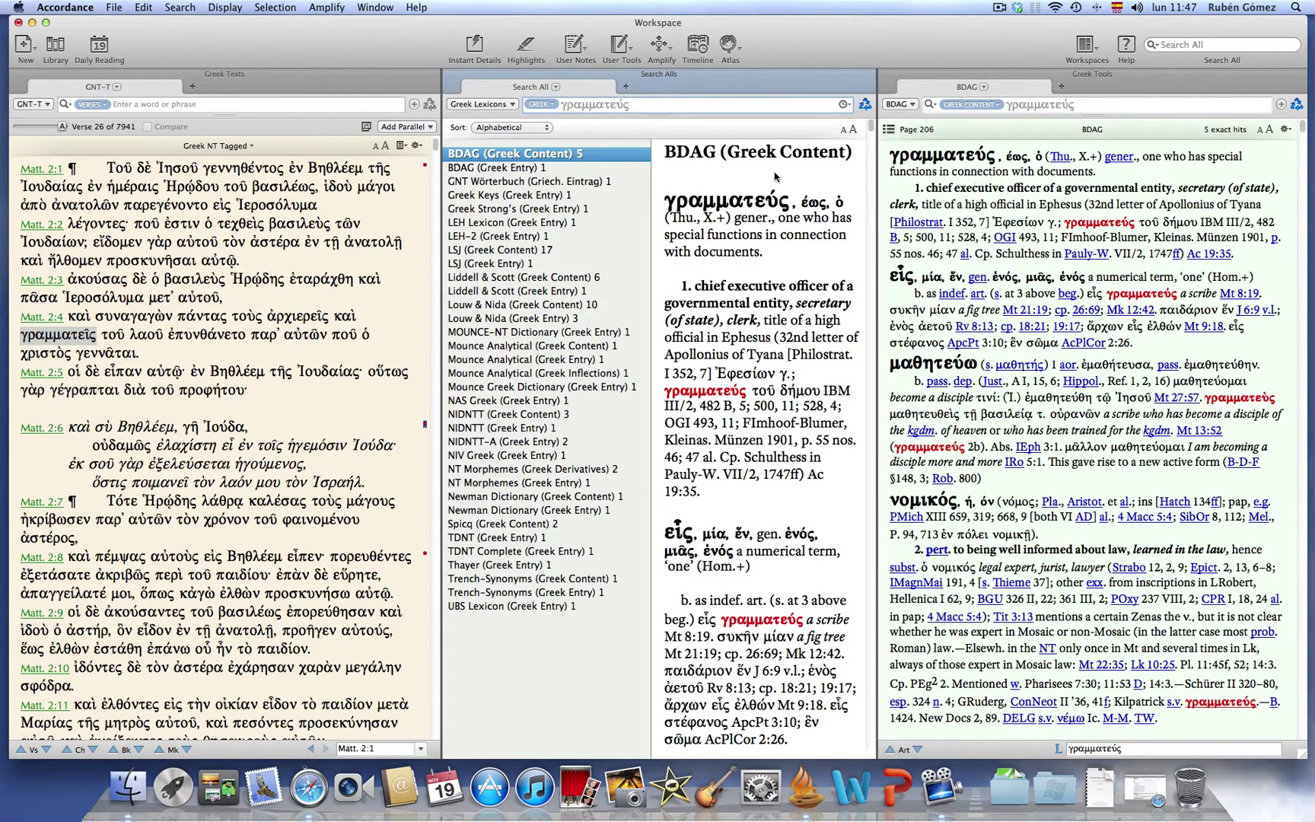
Step: Open the BDAG and NIDNTT γραμματεύς entries, moving NIDNTT to its own pane and stacking BDAG 2 under BDAG
double_click(495, 167)
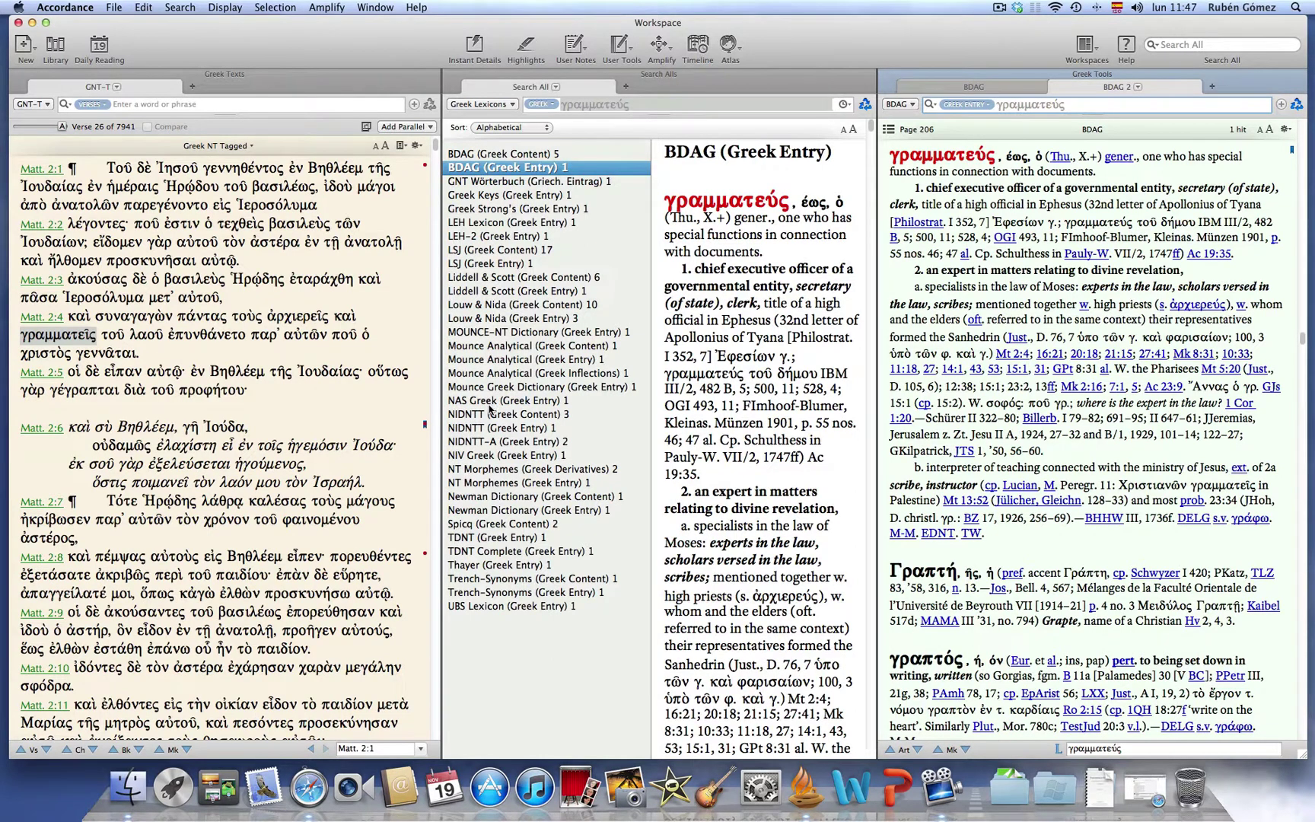
double_click(487, 429)
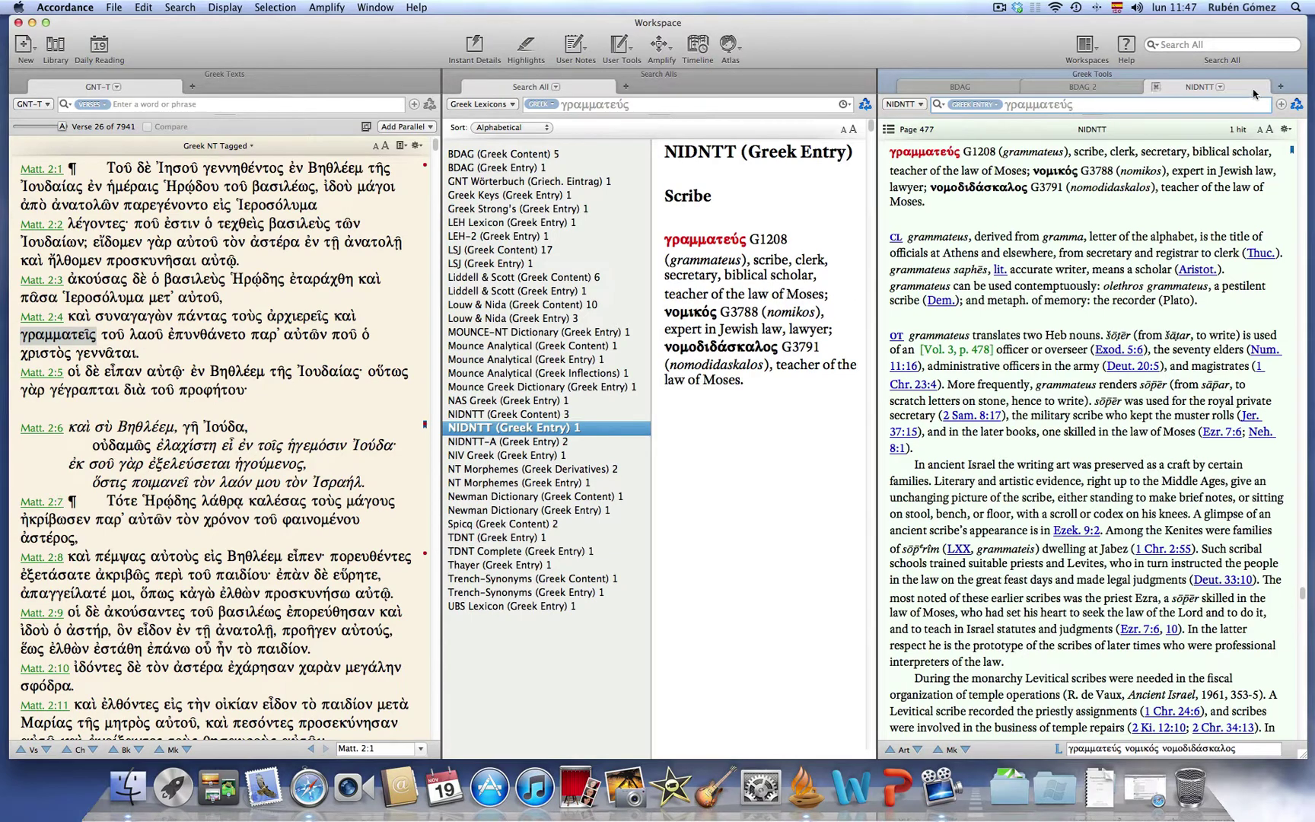
drag(1248, 89, 1242, 464)
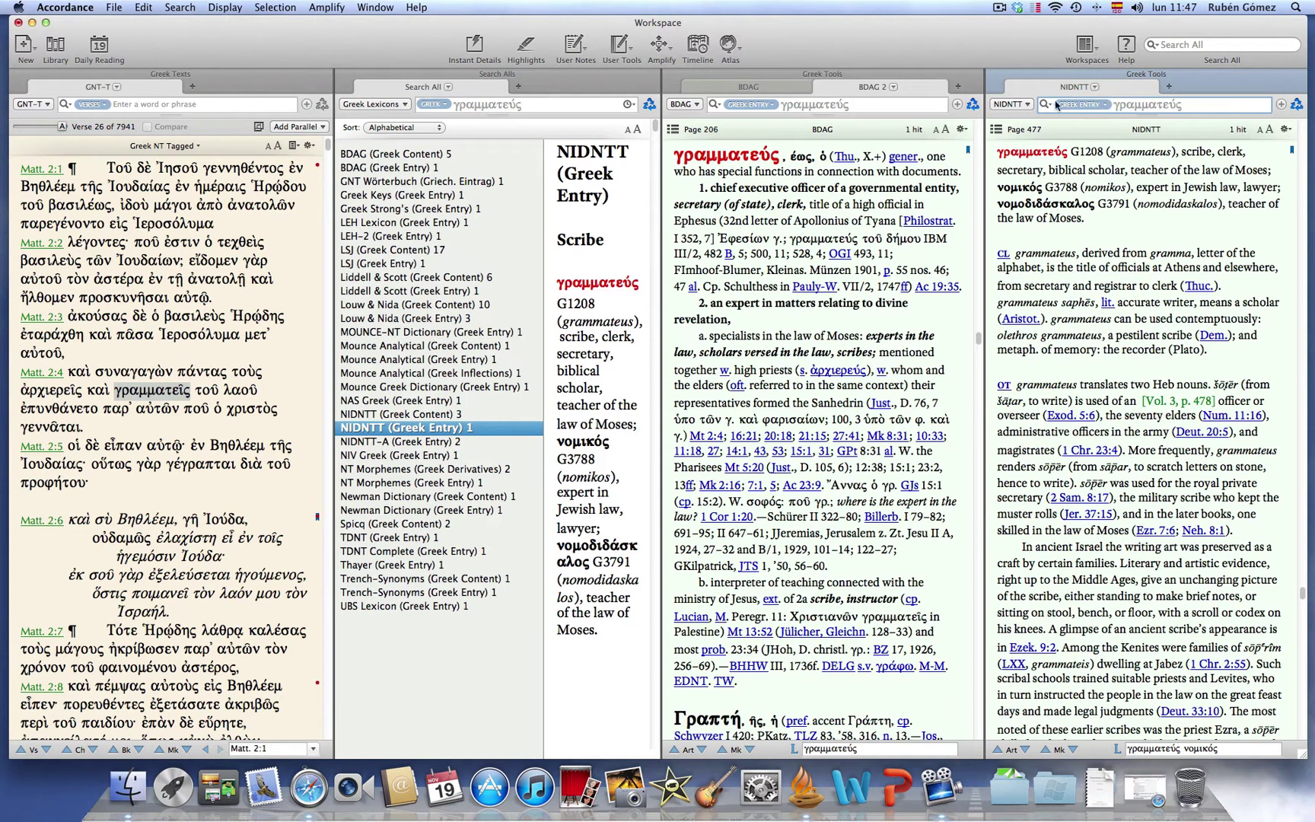
drag(850, 88, 847, 633)
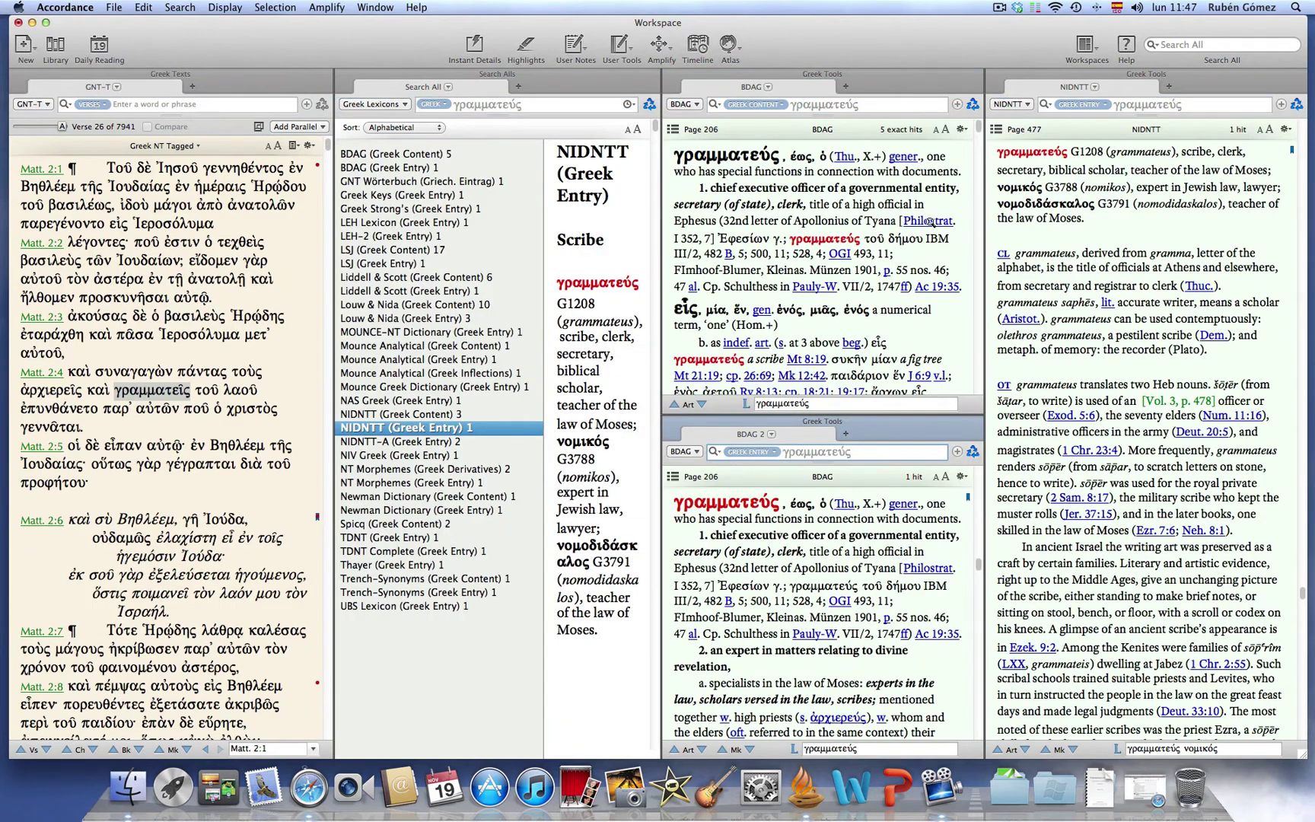